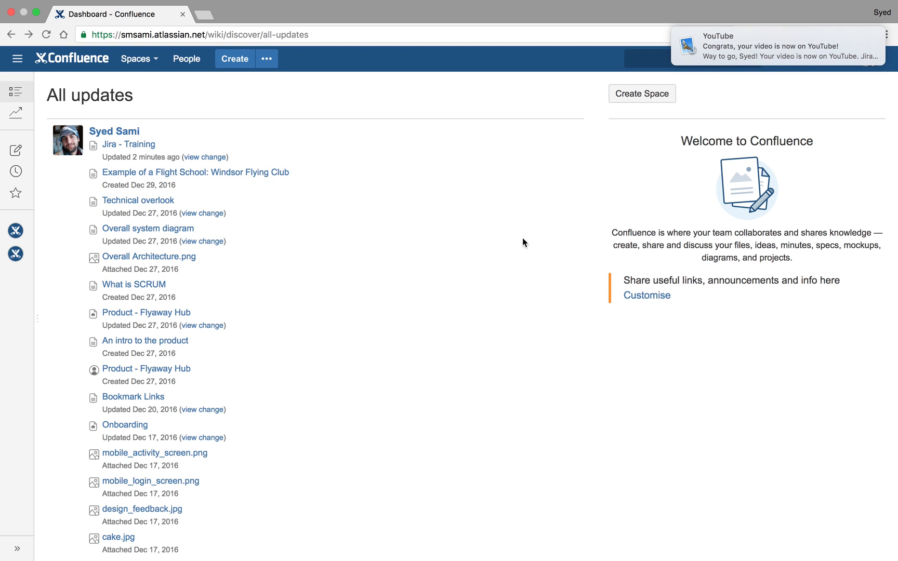
- Open the product switcher menu to view the linked applications
drag(719, 45, 883, 47)
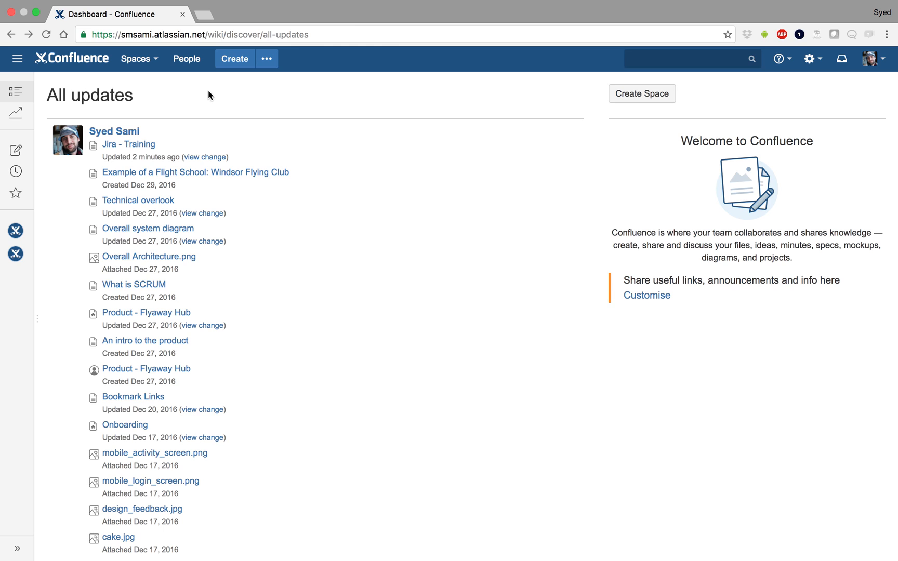
click(18, 61)
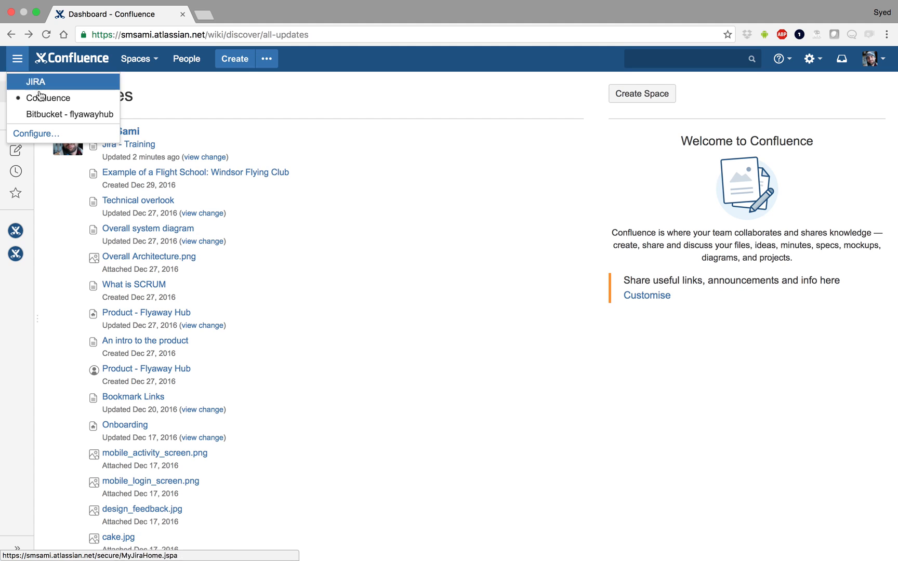
click(78, 104)
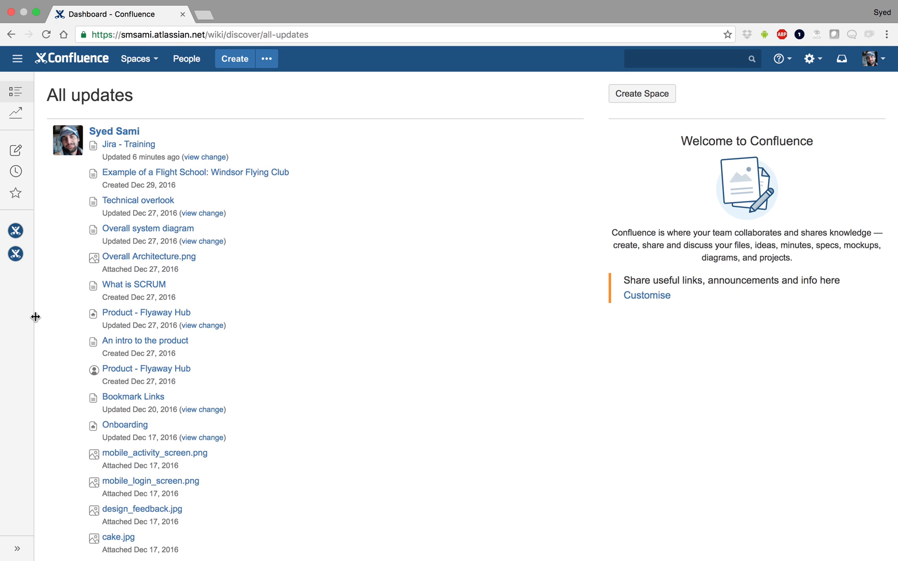
- Expand the sidebar to view its navigation sections, then collapse it again
drag(33, 318, 152, 321)
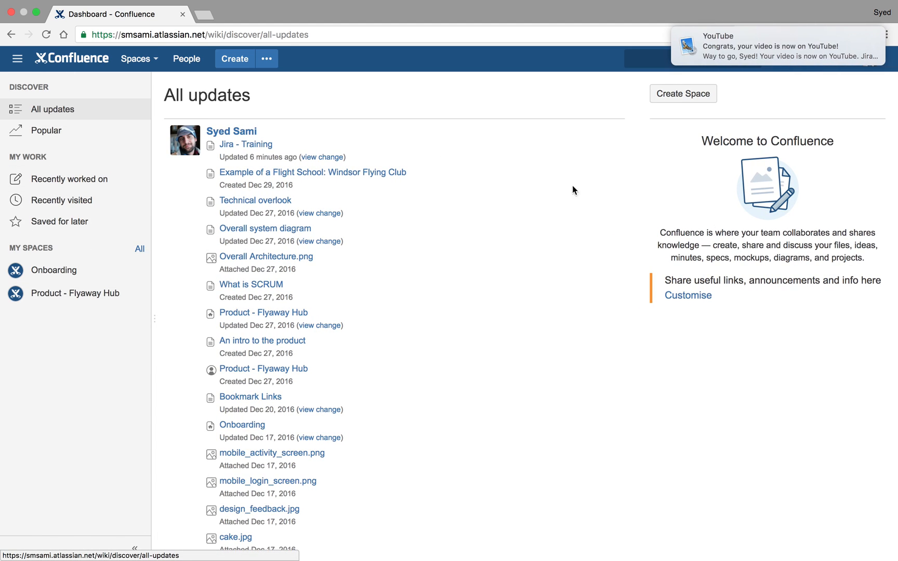
drag(759, 50, 891, 47)
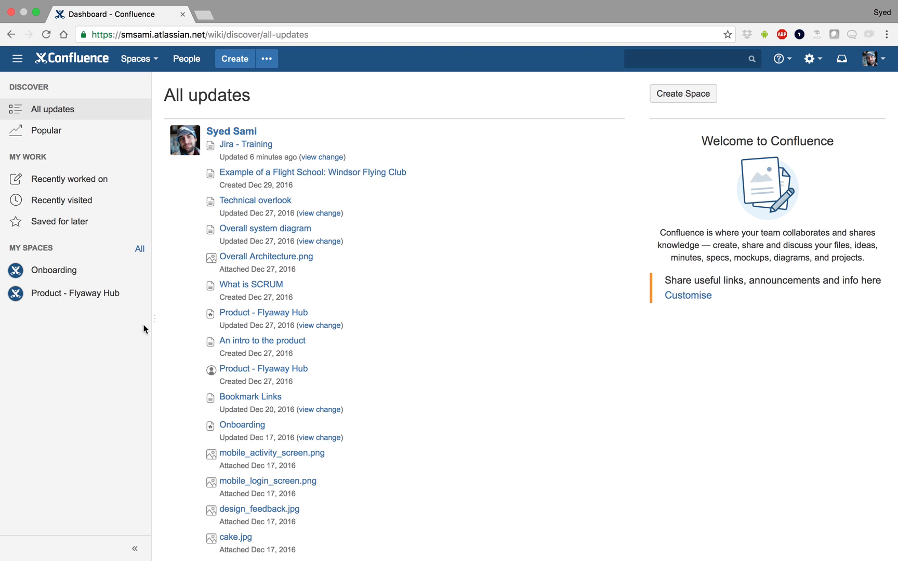
drag(154, 318, 21, 317)
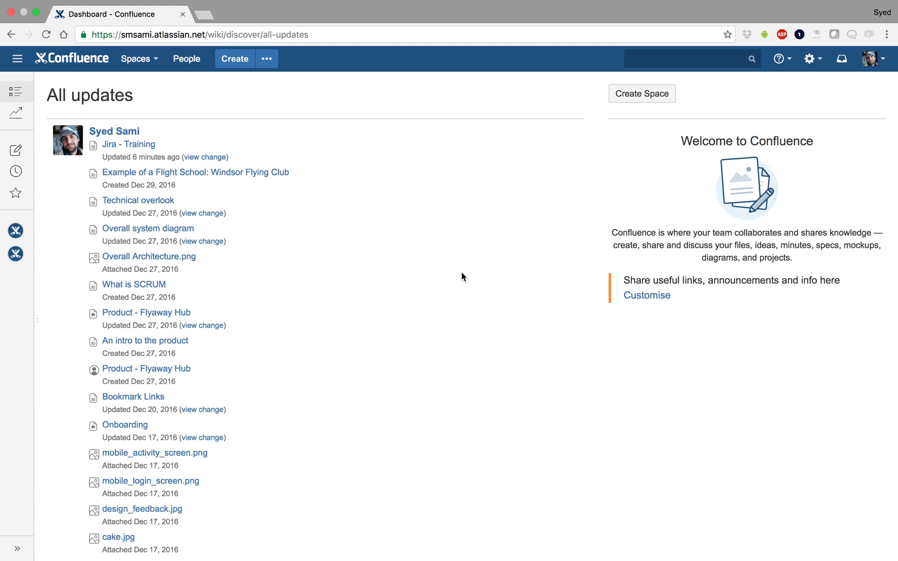
- Create a documentation space named Technical Documentation
click(649, 95)
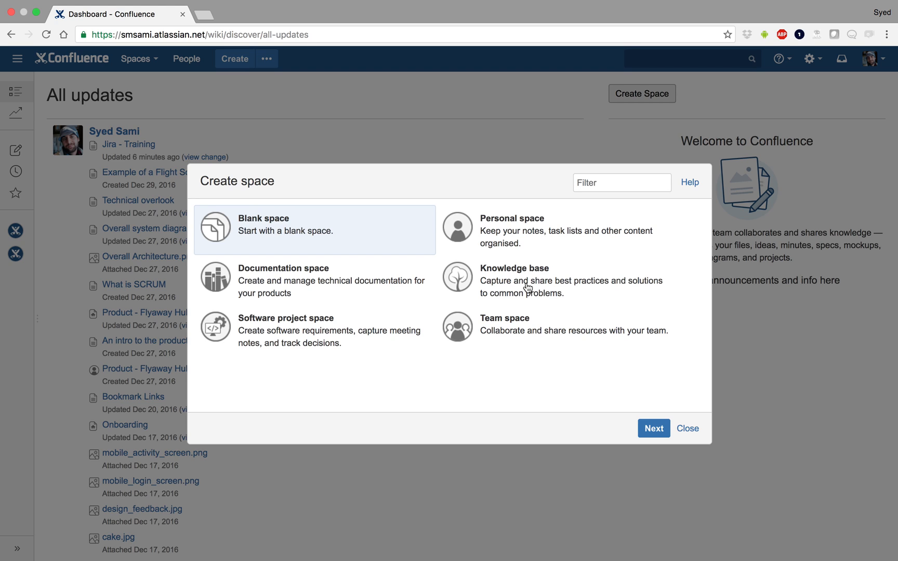
click(302, 286)
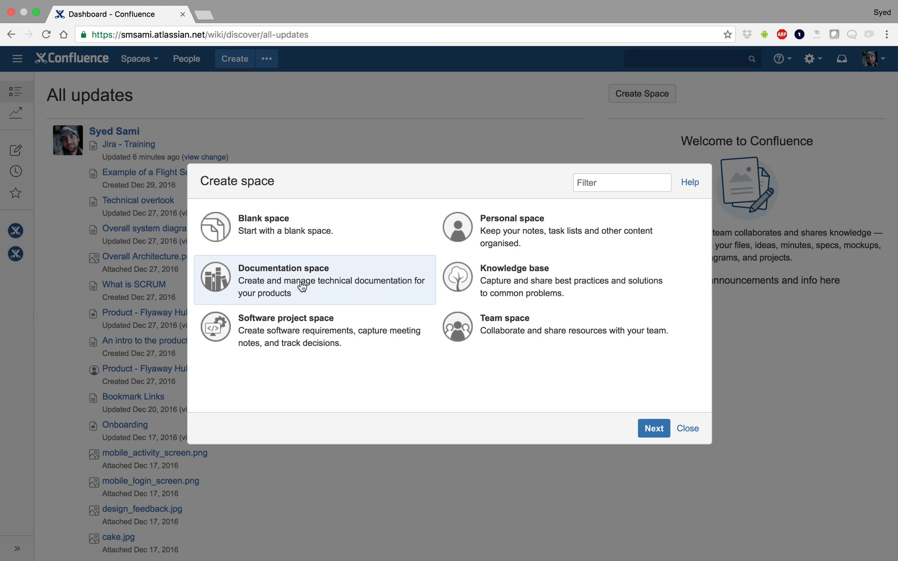
click(653, 428)
text(Technical Documentation)
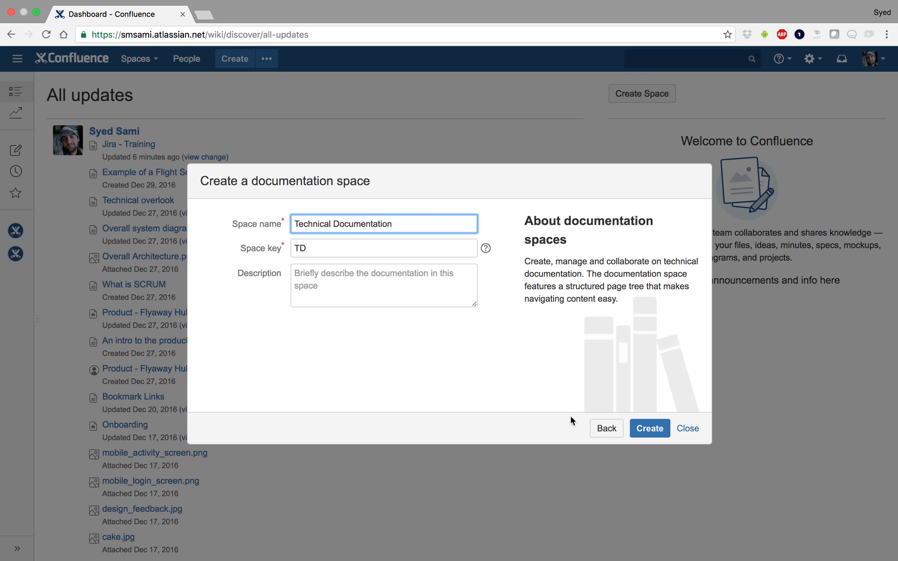
click(650, 428)
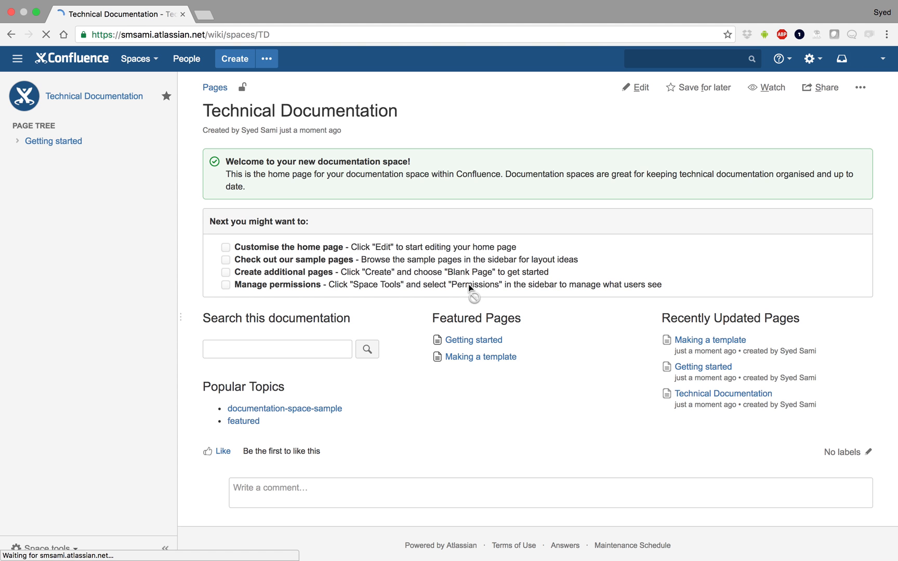
- Expand the Getting started page in the page tree and browse the documentation-space-sample label before returning
click(17, 142)
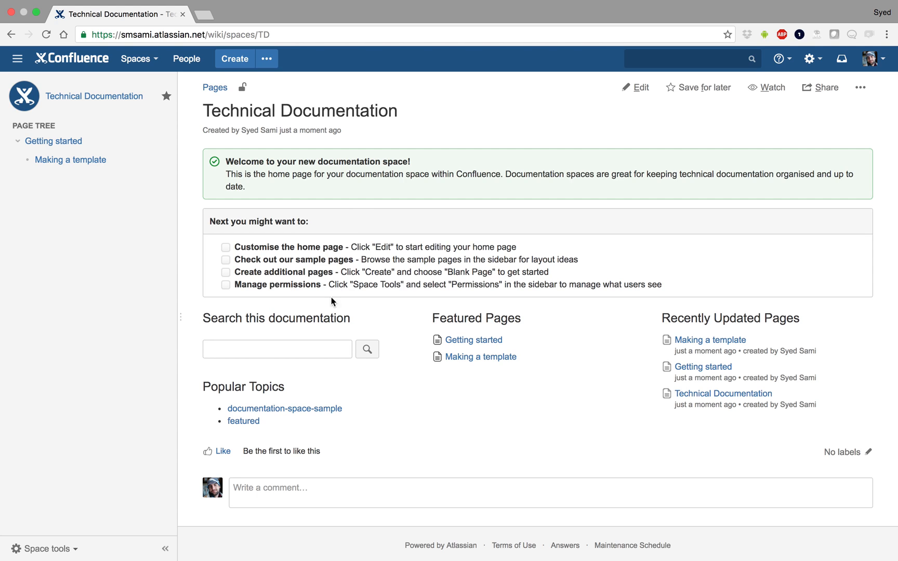
click(305, 408)
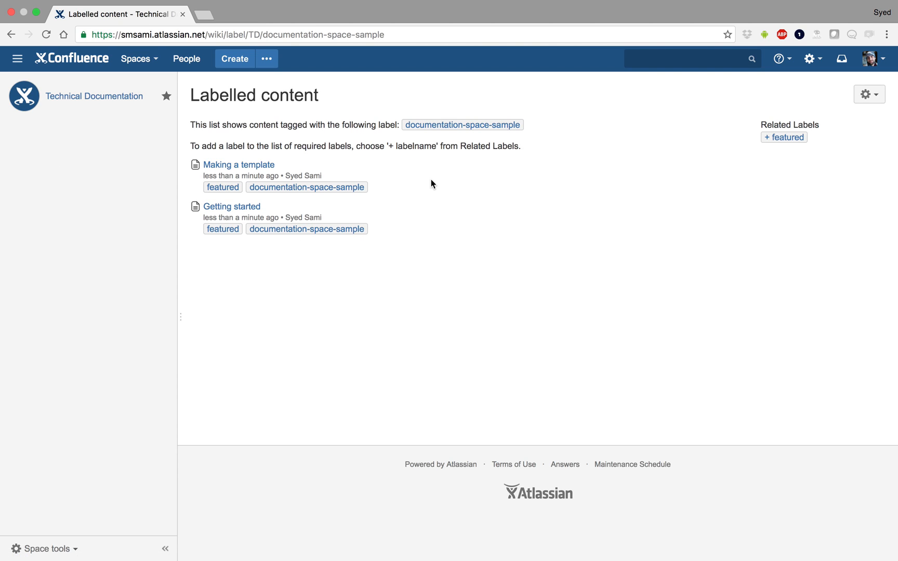
key(super+bracketleft)
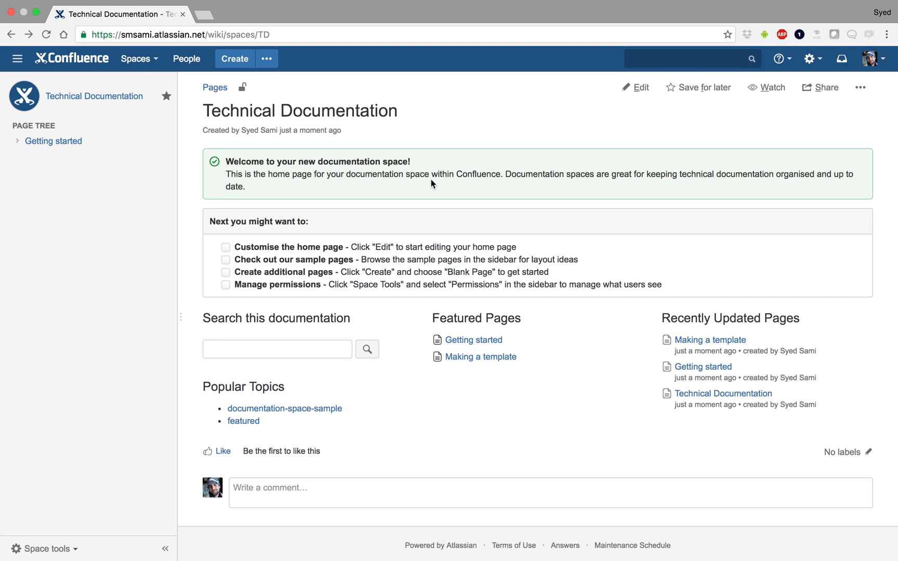
- Create a personal space from the spaces menu
click(232, 61)
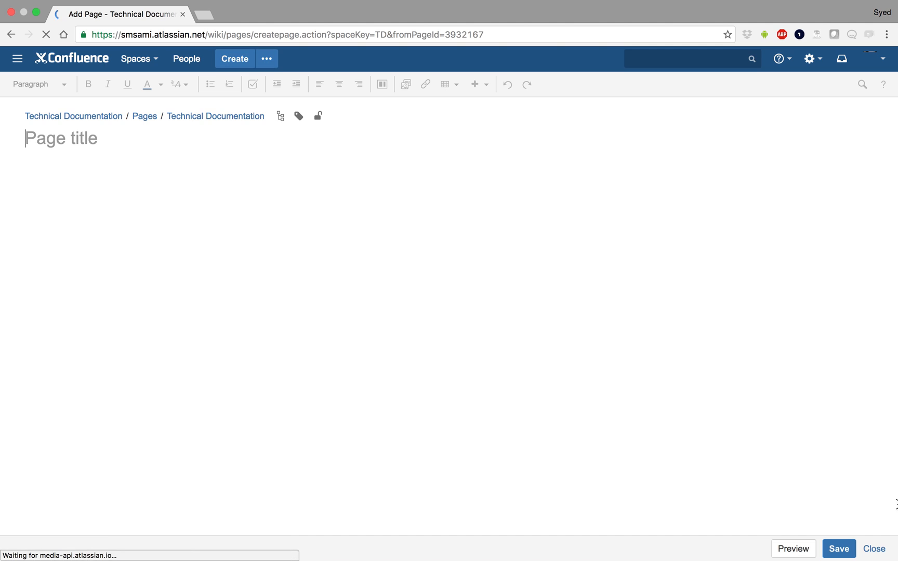
click(873, 549)
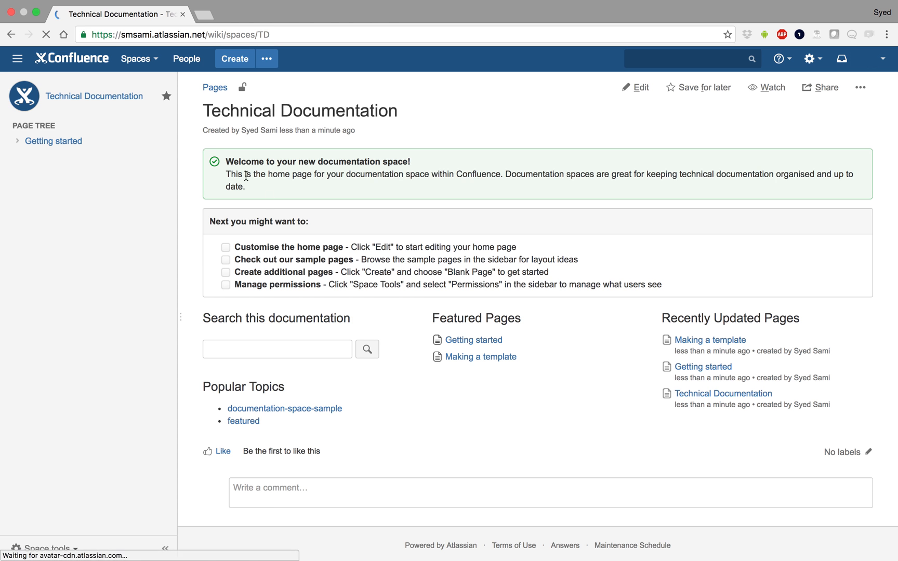
click(138, 59)
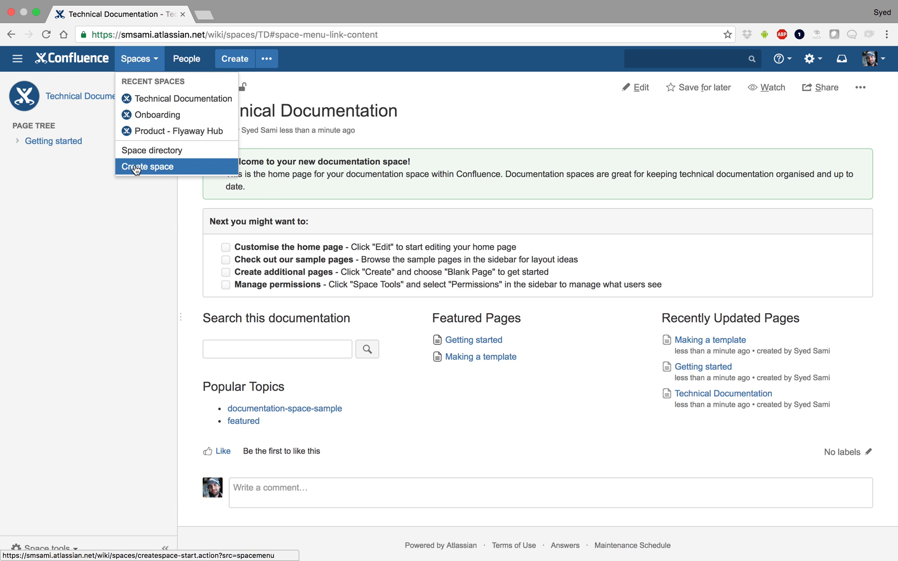
click(136, 167)
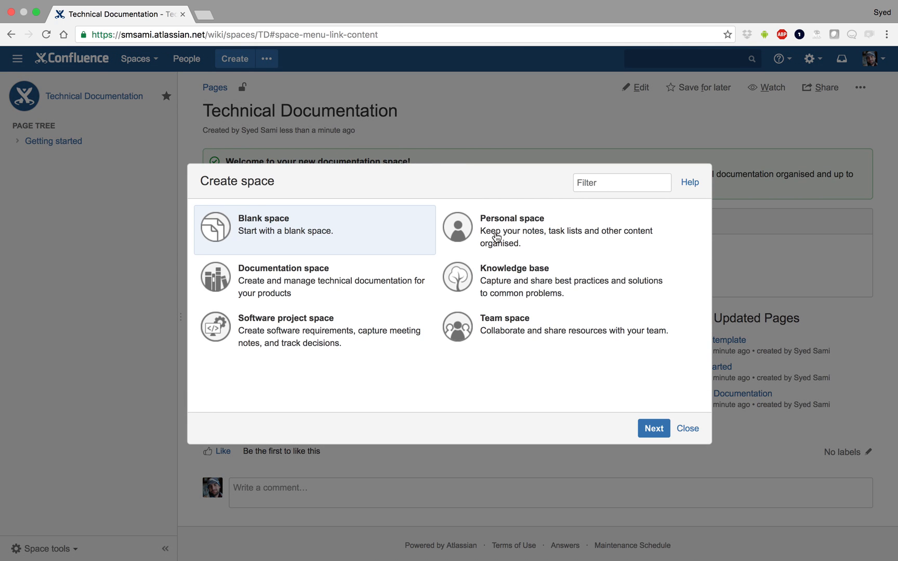
click(496, 236)
click(653, 429)
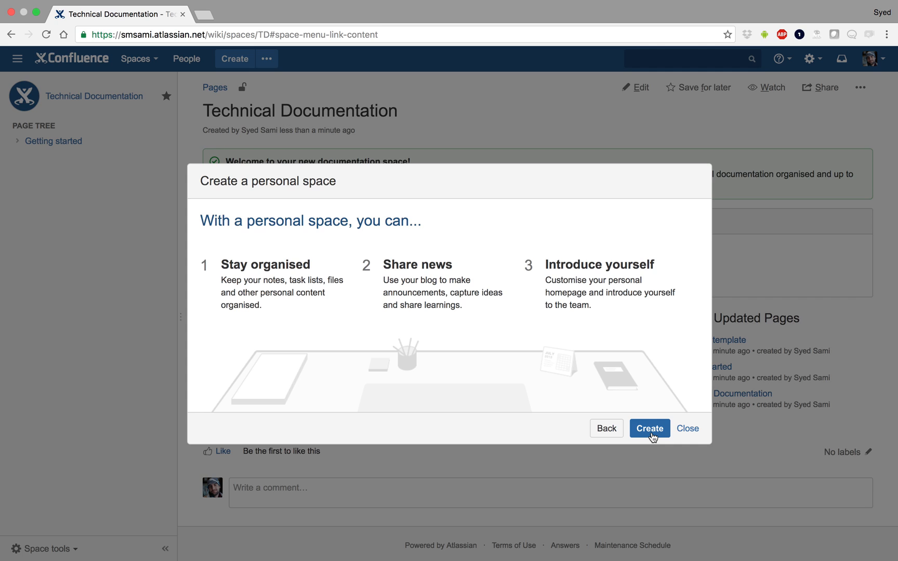
click(650, 431)
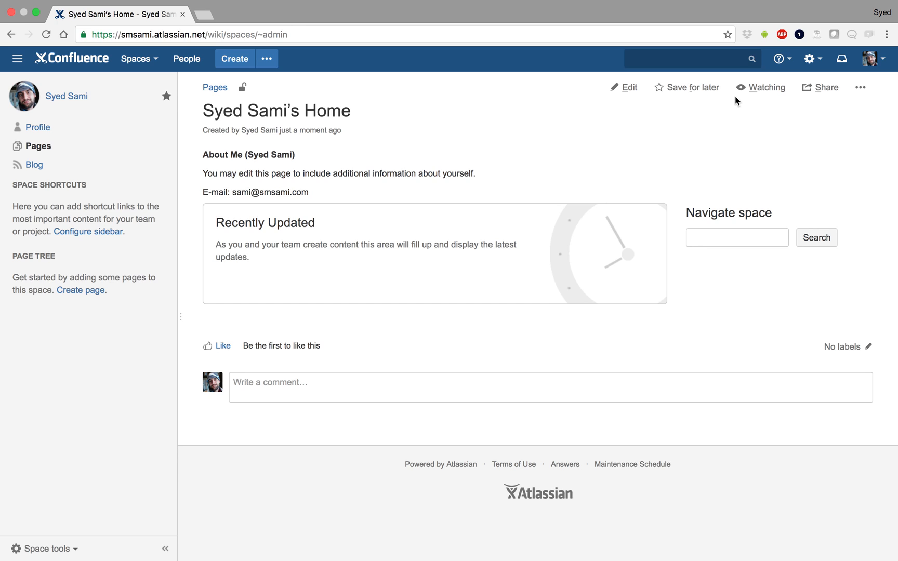
click(863, 89)
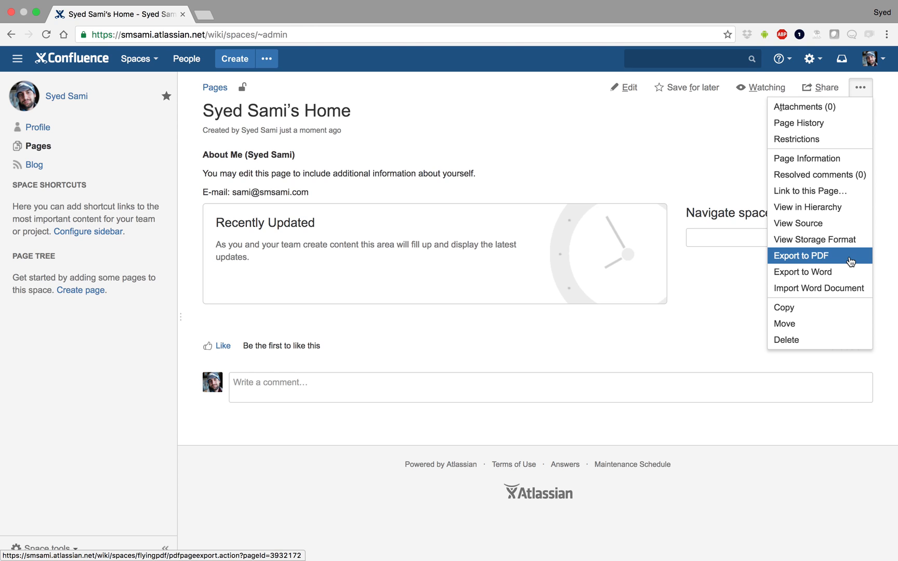
click(666, 155)
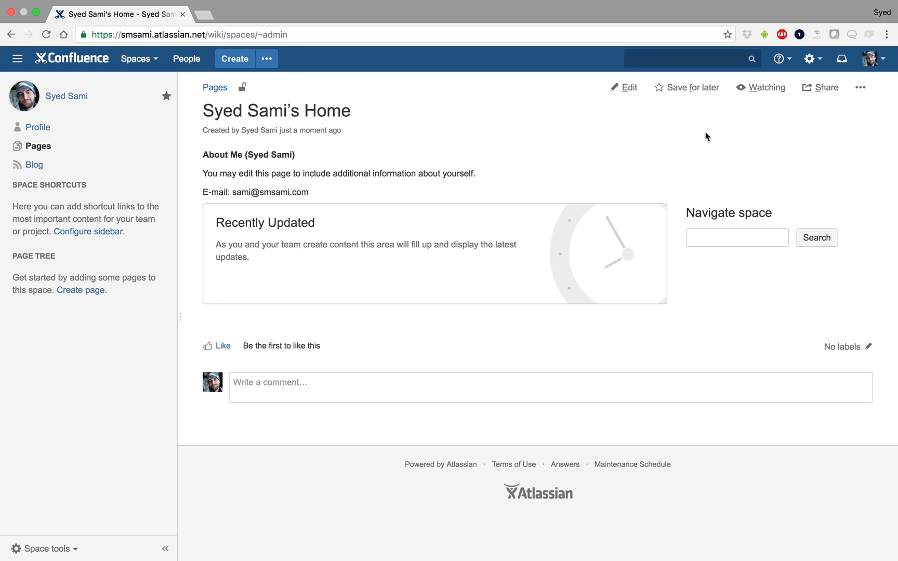
click(230, 66)
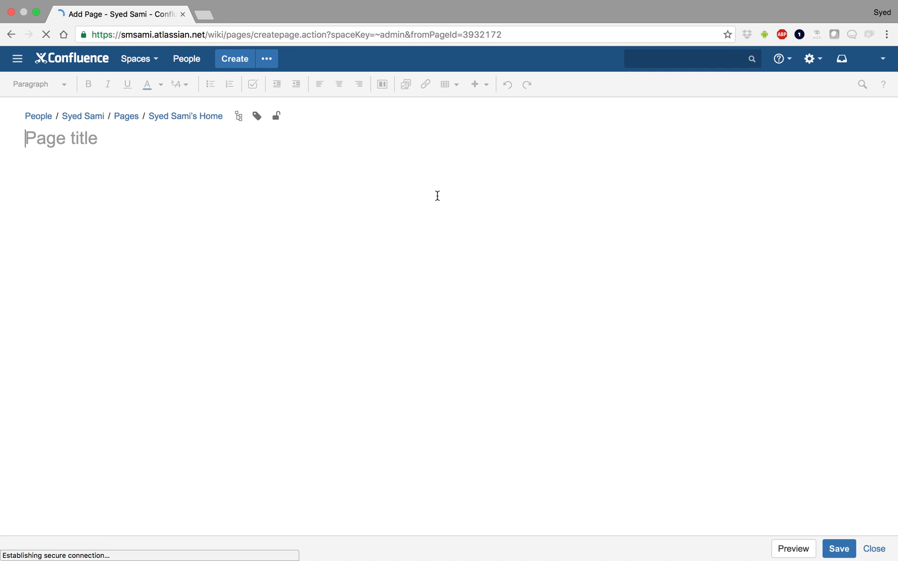
click(875, 550)
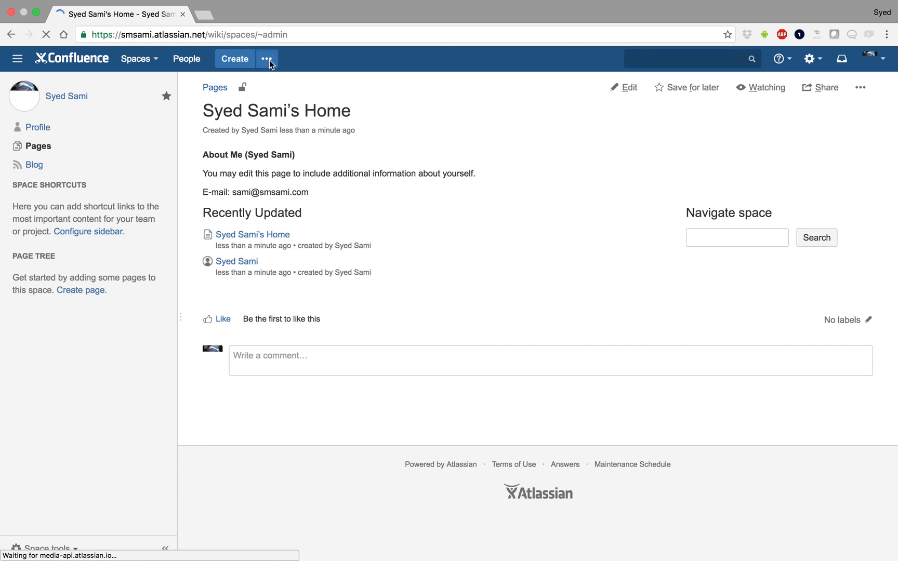
- Create a Task report page for tasks in my project titled My Tasks
click(269, 60)
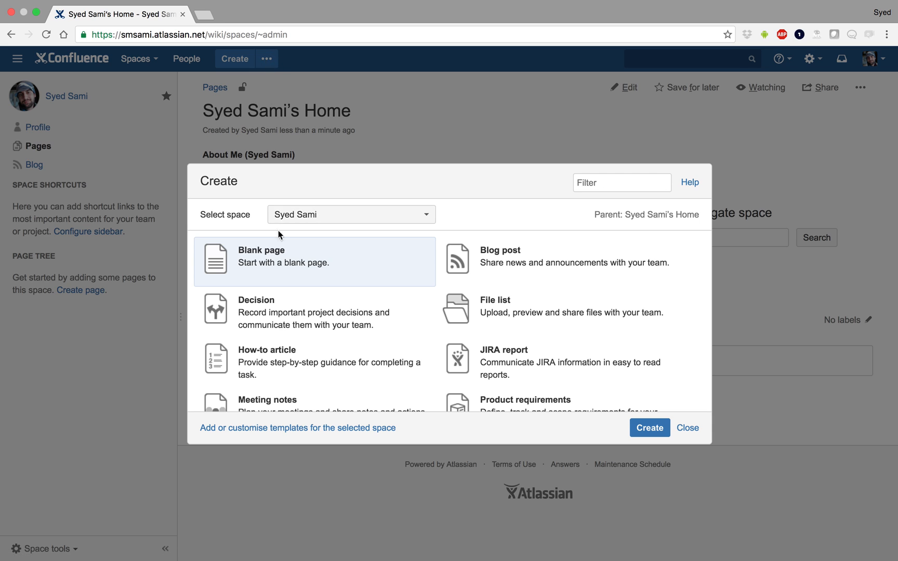
scroll(565, 342, down, 1)
scroll(566, 341, down, 2)
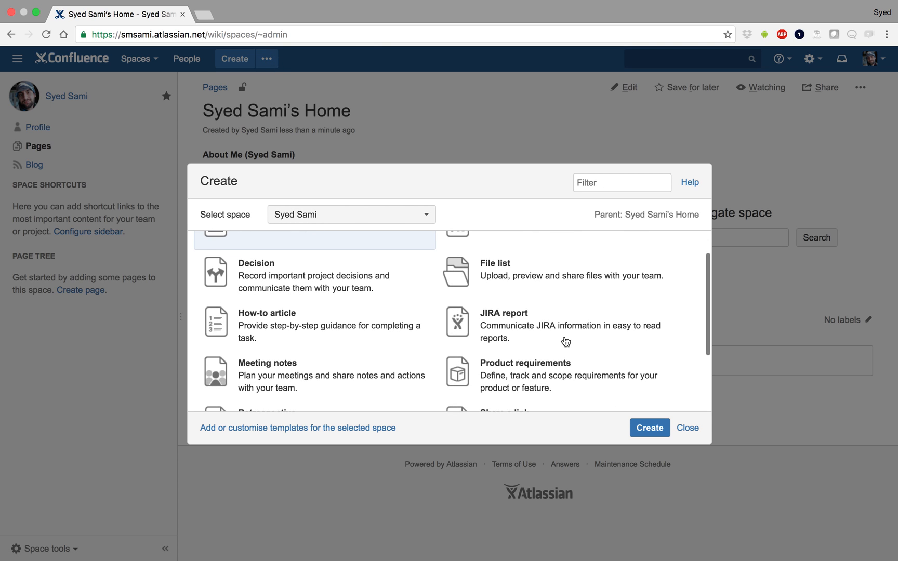
scroll(565, 341, down, 5)
scroll(566, 342, down, 1)
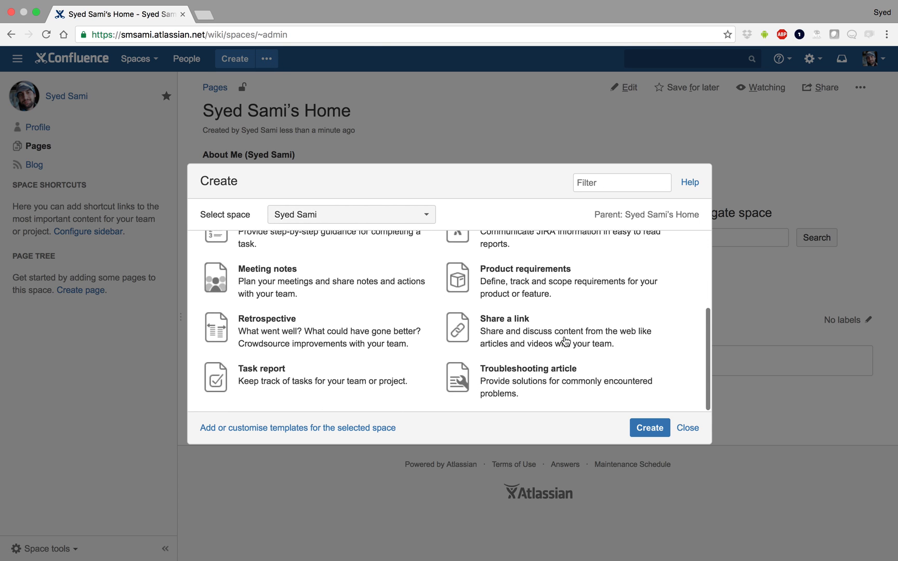
click(266, 376)
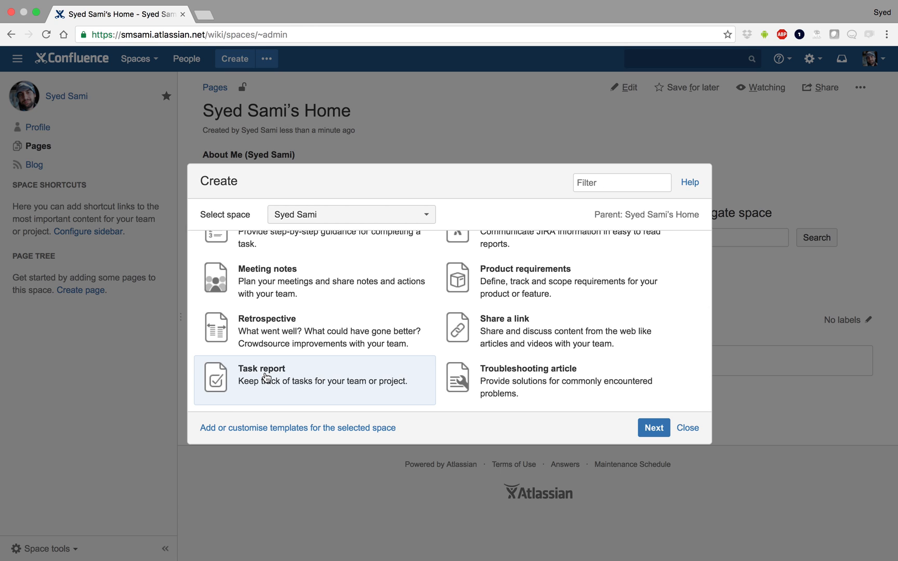
double_click(266, 377)
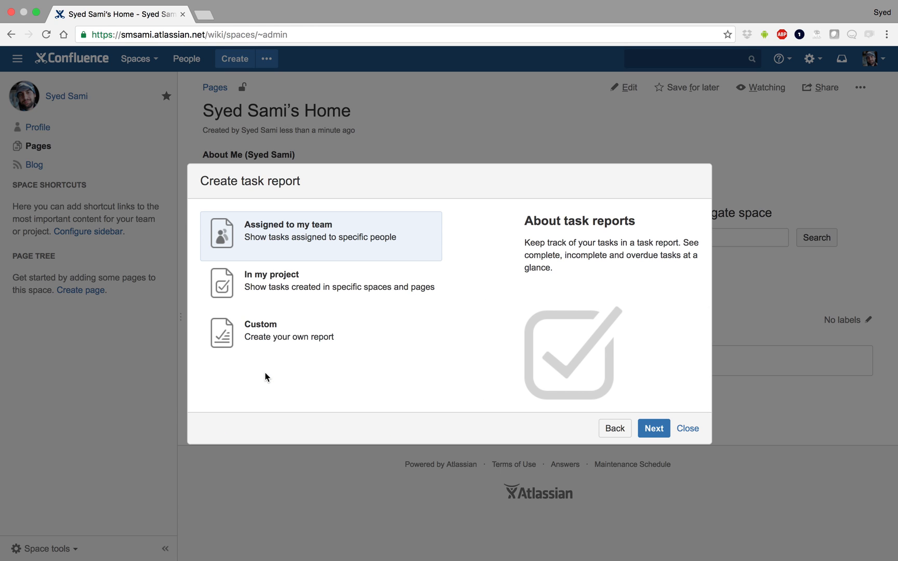
double_click(308, 286)
text(My Tasks)
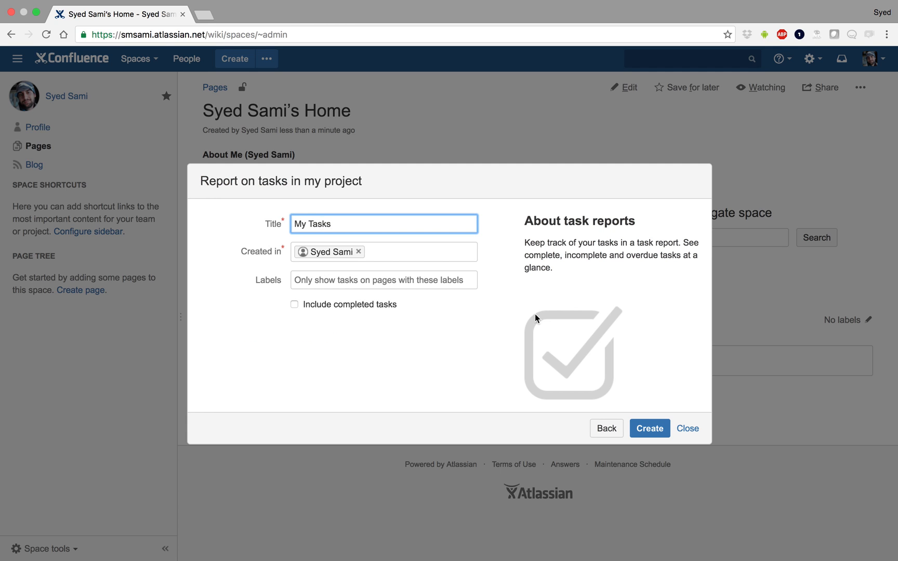
click(649, 428)
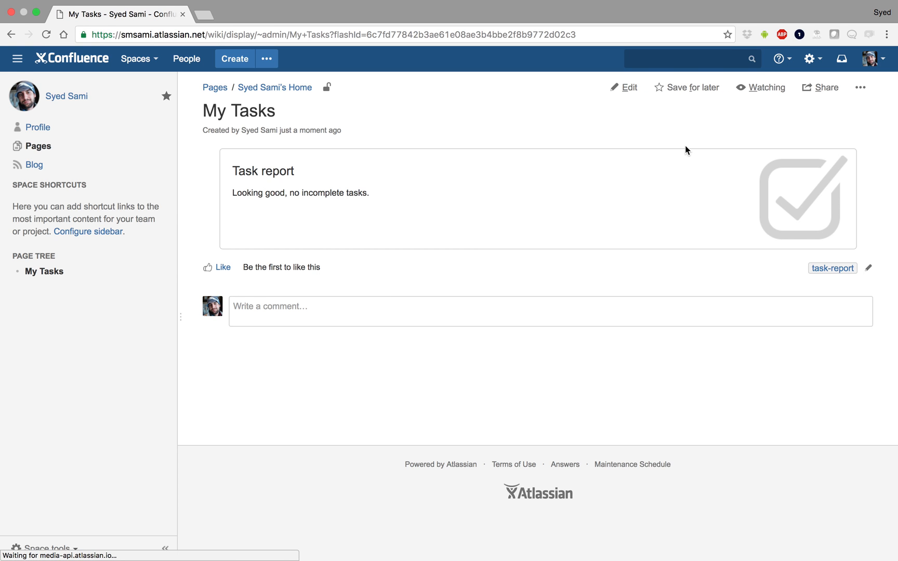
- Open the page for editing, inspect the Task report macro settings, and close the editor without changes
click(628, 89)
double_click(71, 214)
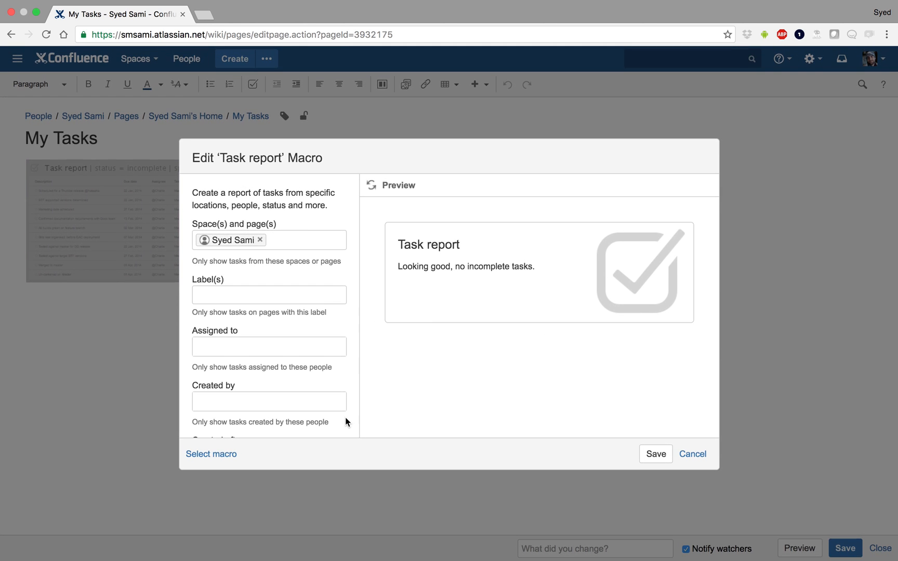
key(Escape)
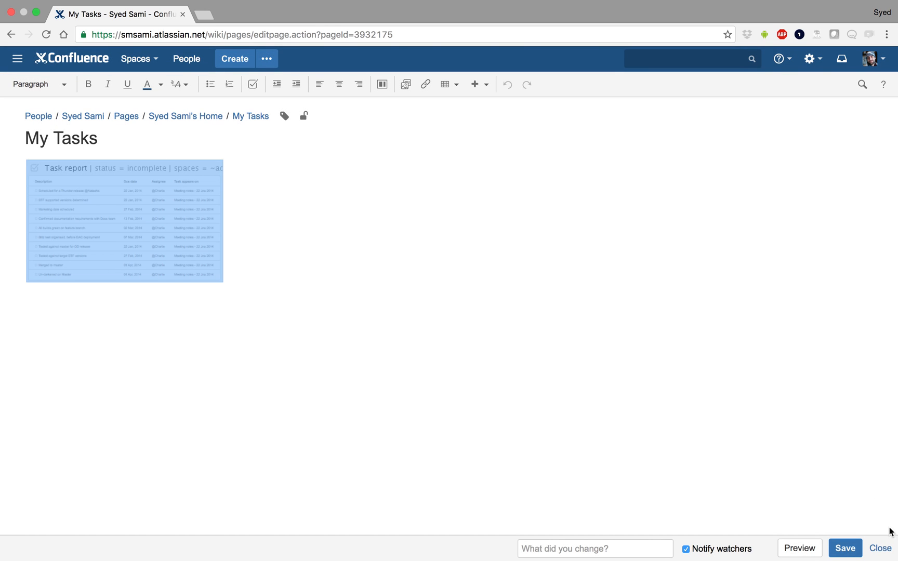
click(881, 550)
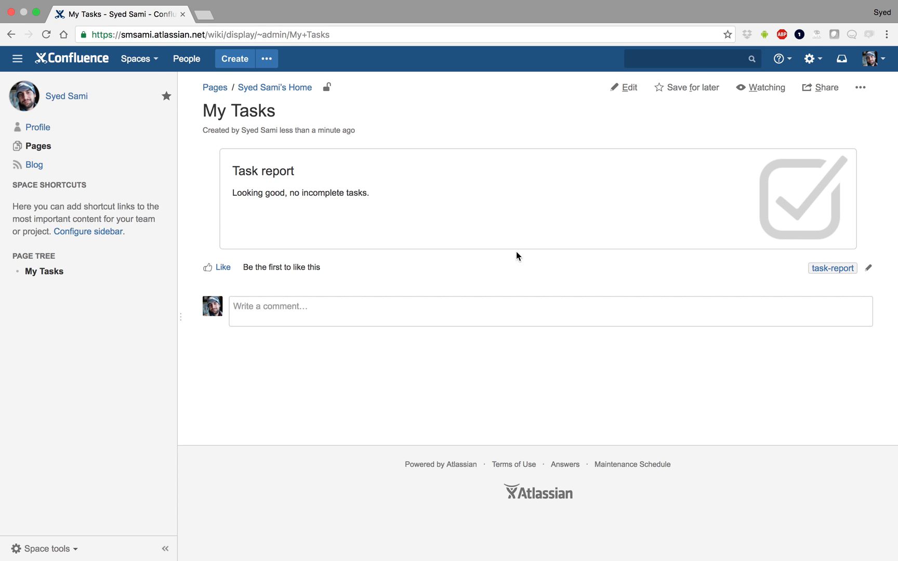
- Open the space directory
click(136, 59)
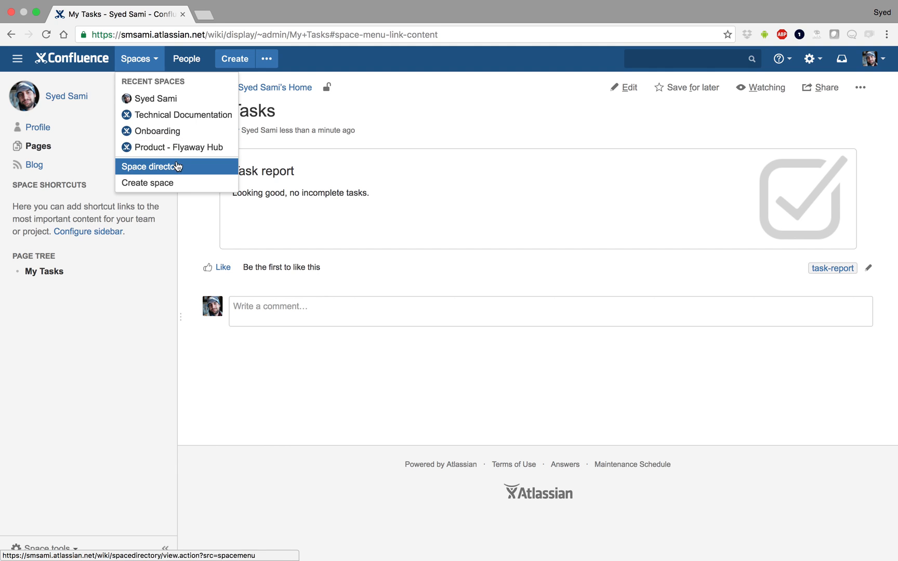
click(178, 166)
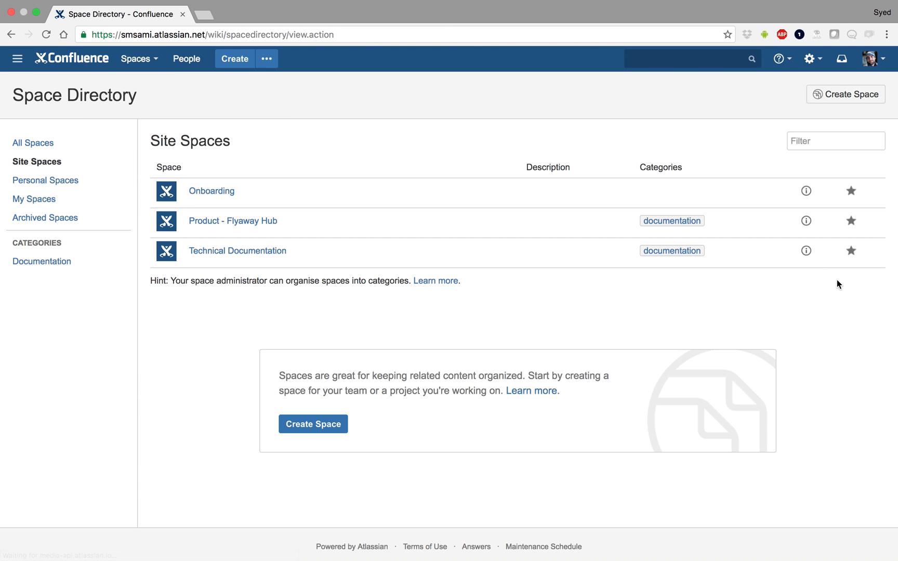
- Delete the Technical Documentation space from its space details
click(806, 251)
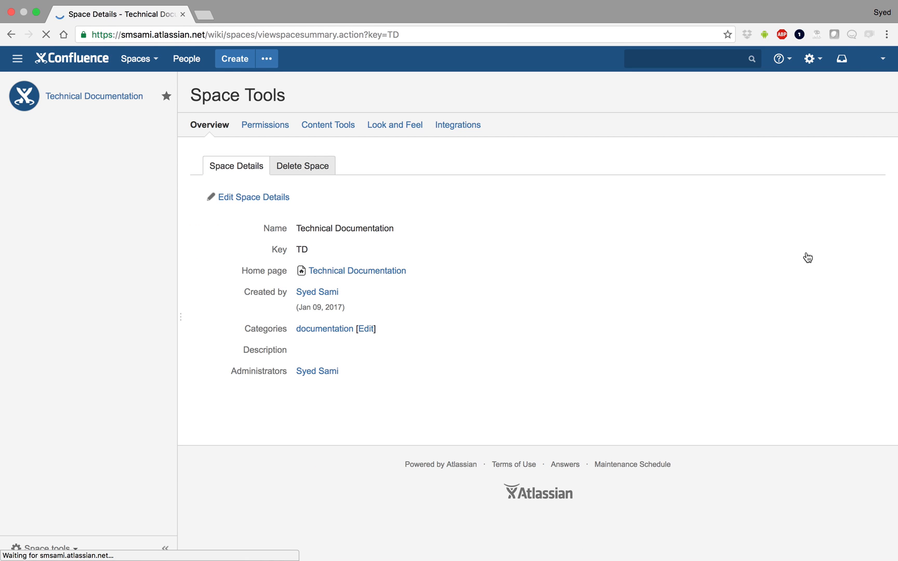
click(312, 167)
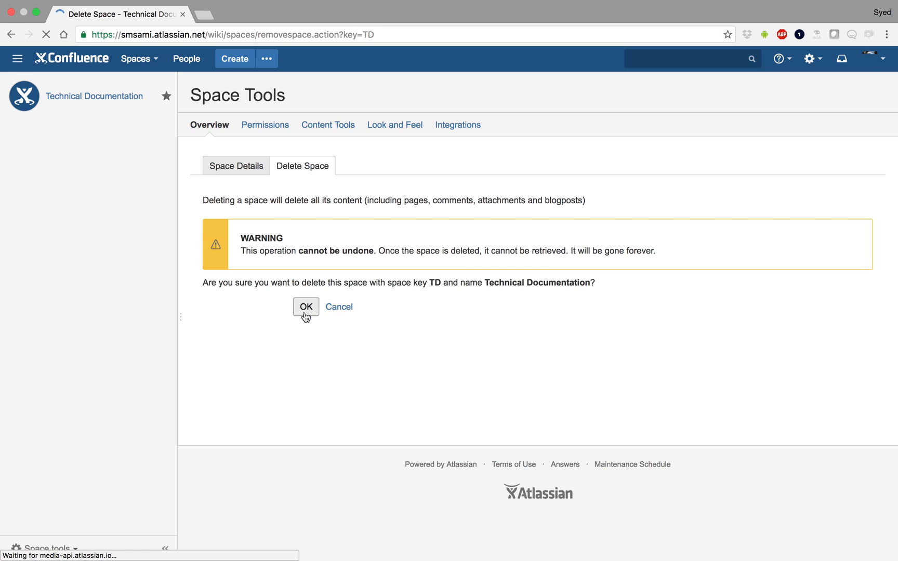
click(306, 307)
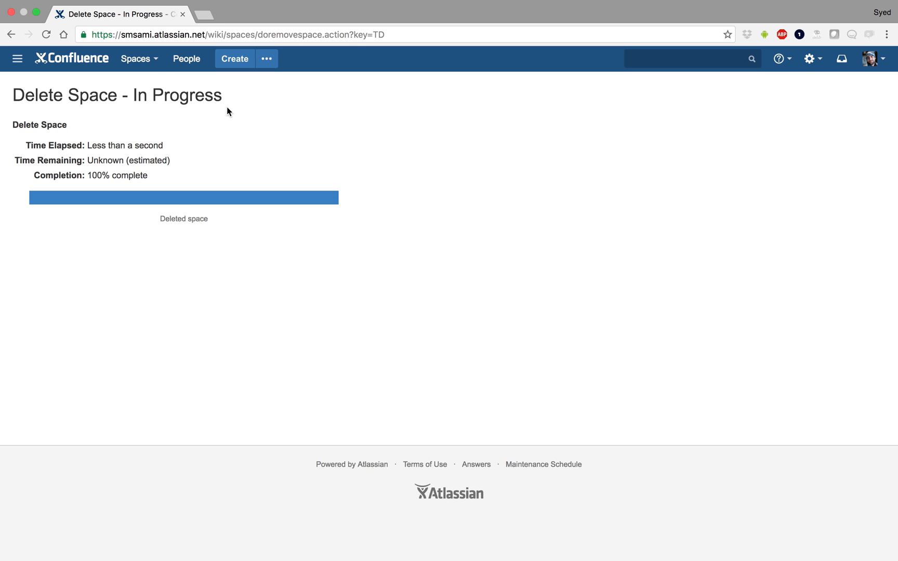
- Create a new page in the Onboarding space titled My new page with the text Hello this is my new page
click(146, 60)
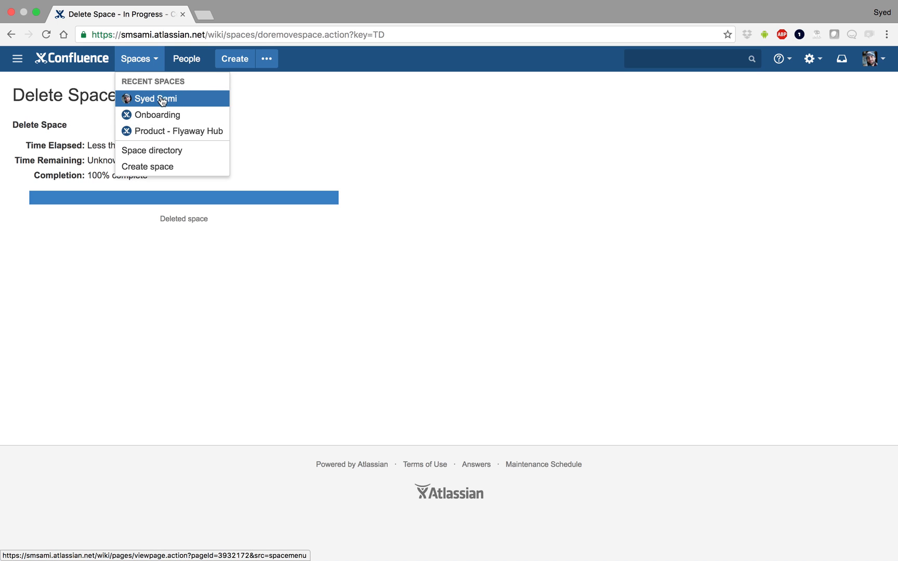
click(167, 116)
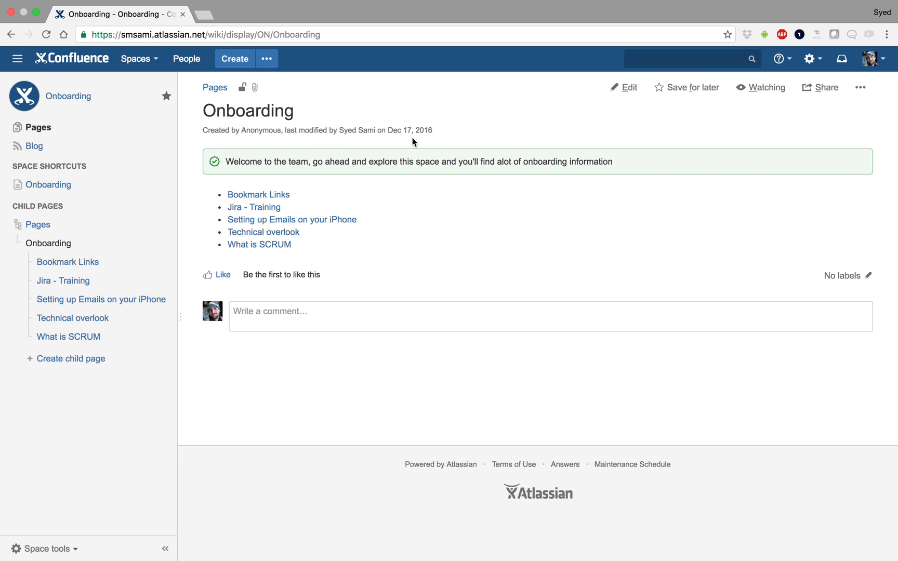
click(232, 63)
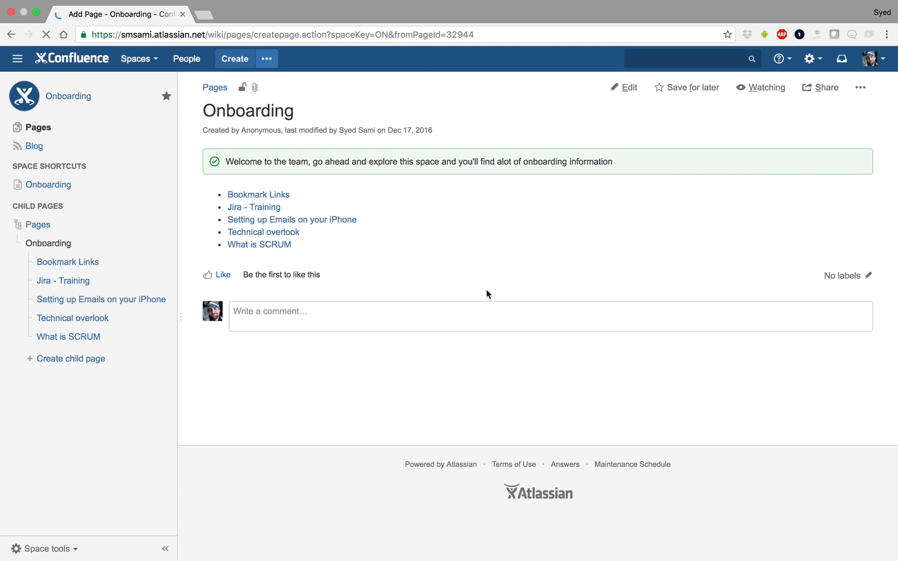
text(My new)
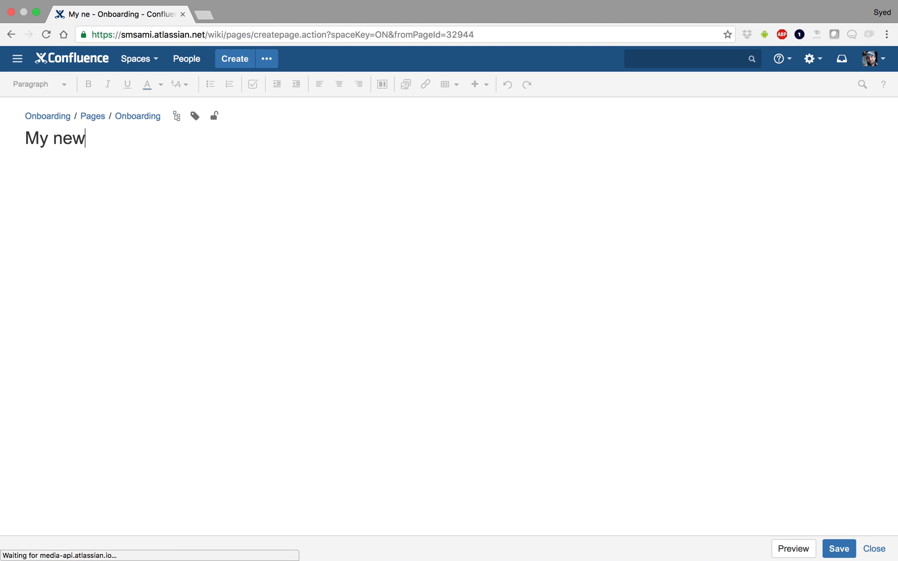
text( page)
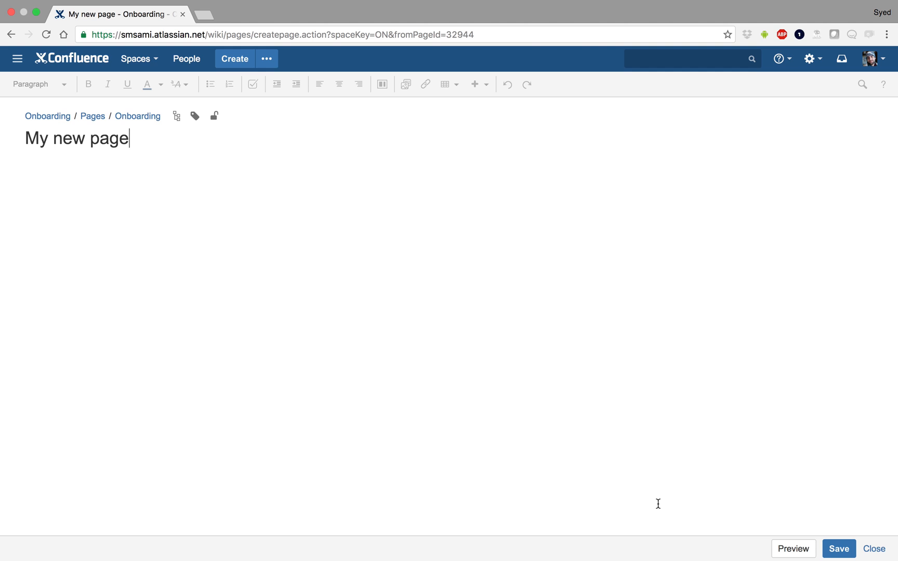
key(Tab)
text(Hello this is my na)
text(w page)
key(Return)
key(Return)
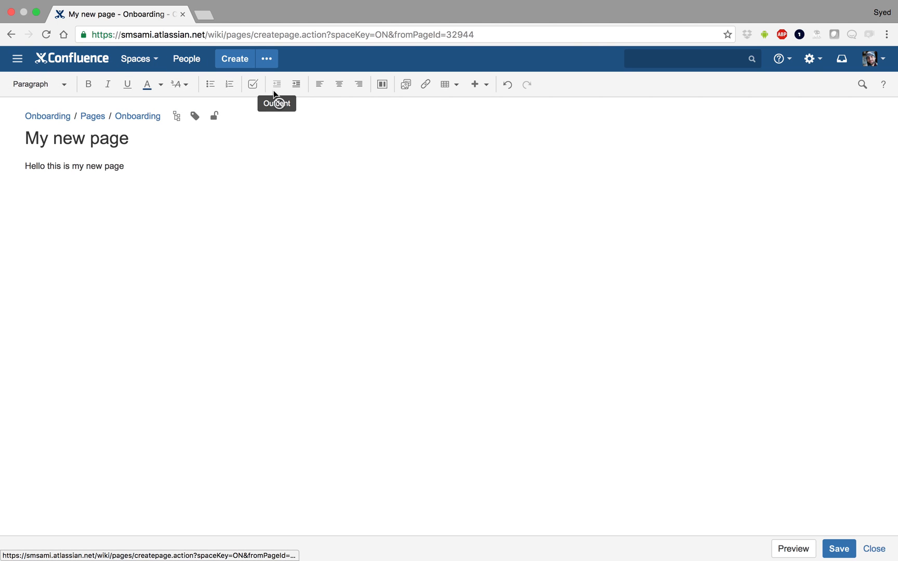
- Insert a task list below the text and retitle the page Version 1.0 Release checklist
click(251, 86)
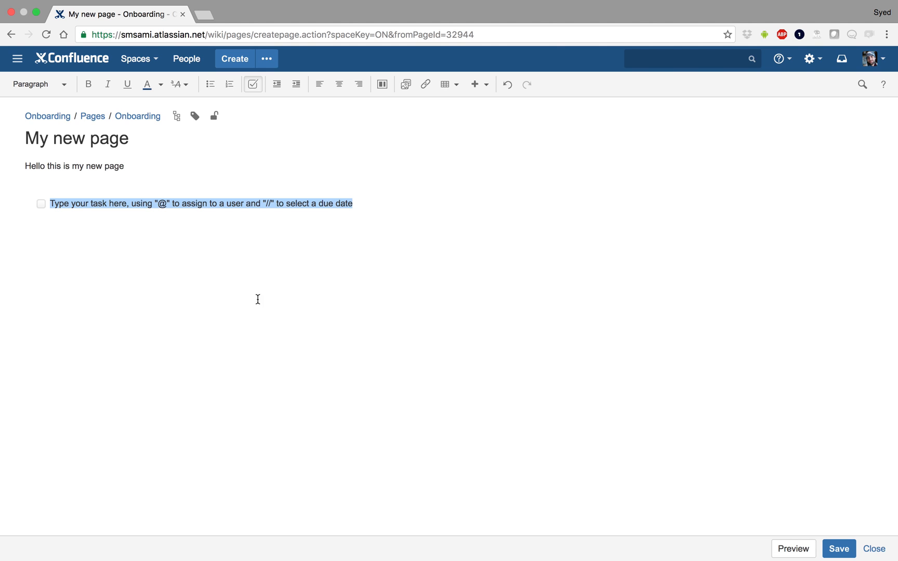
triple_click(105, 136)
text(Ve)
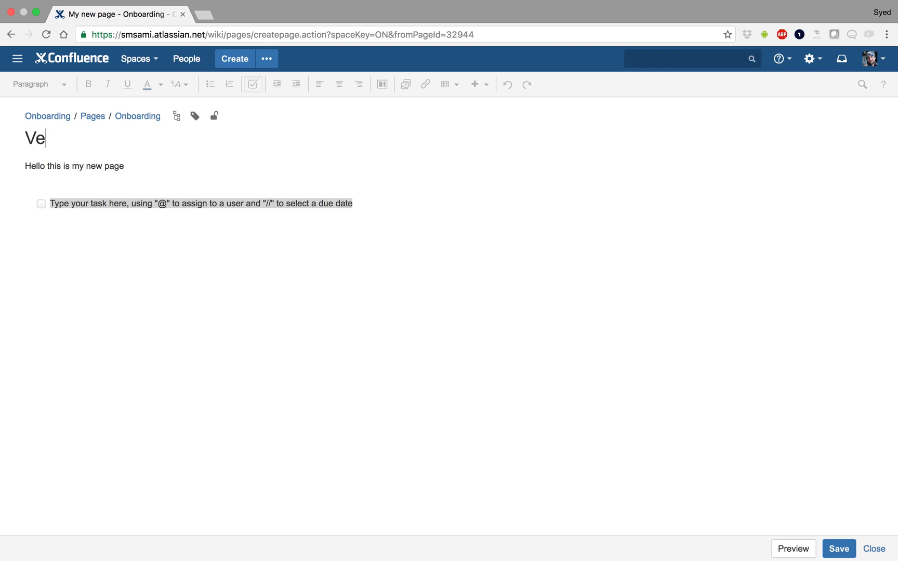
text(rsion 1. 0)
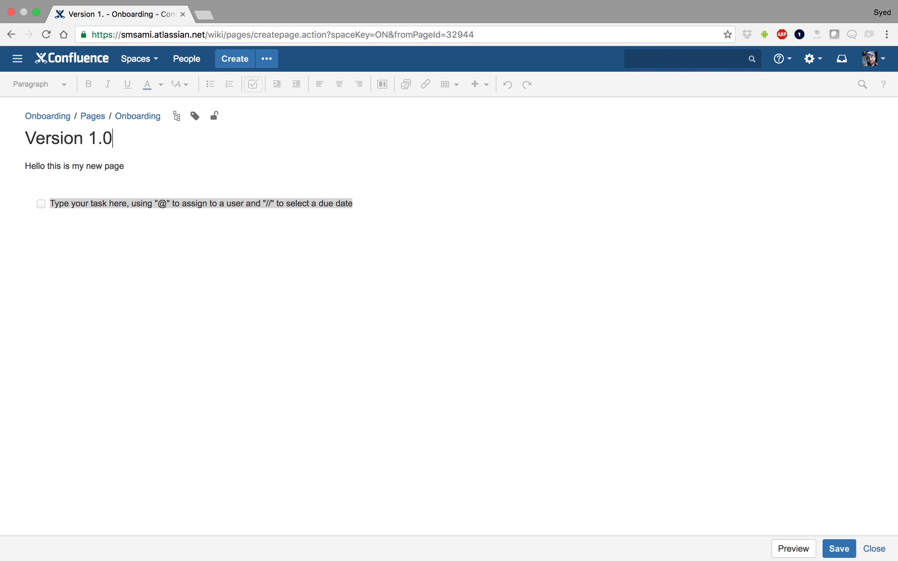
text( Release checklist)
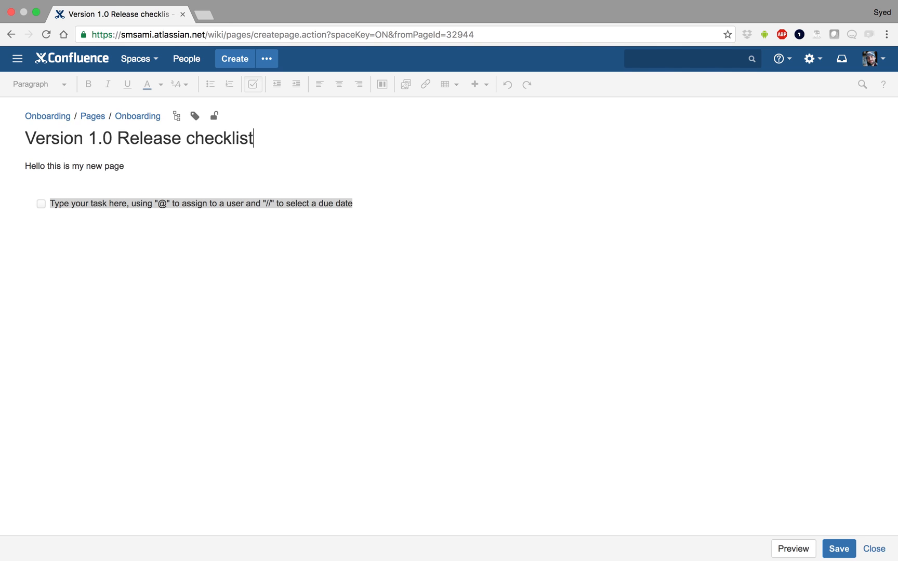
- Replace the body text with The checklist to follow before release
triple_click(65, 167)
text(Hel)
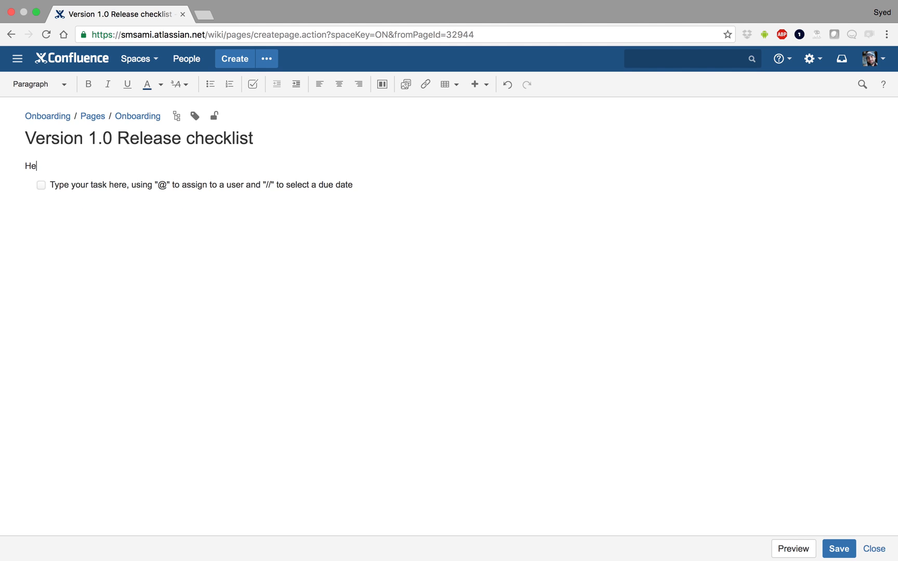
key(BackSpace)
key(BackSpace)
key(BackSpace)
text(L)
key(BackSpace)
text(The che)
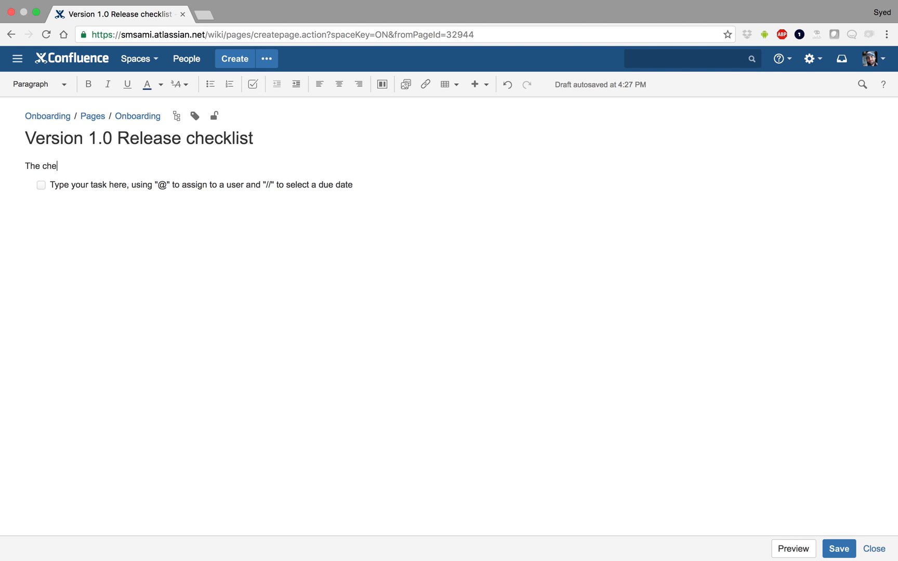
text(cklist to follow before release)
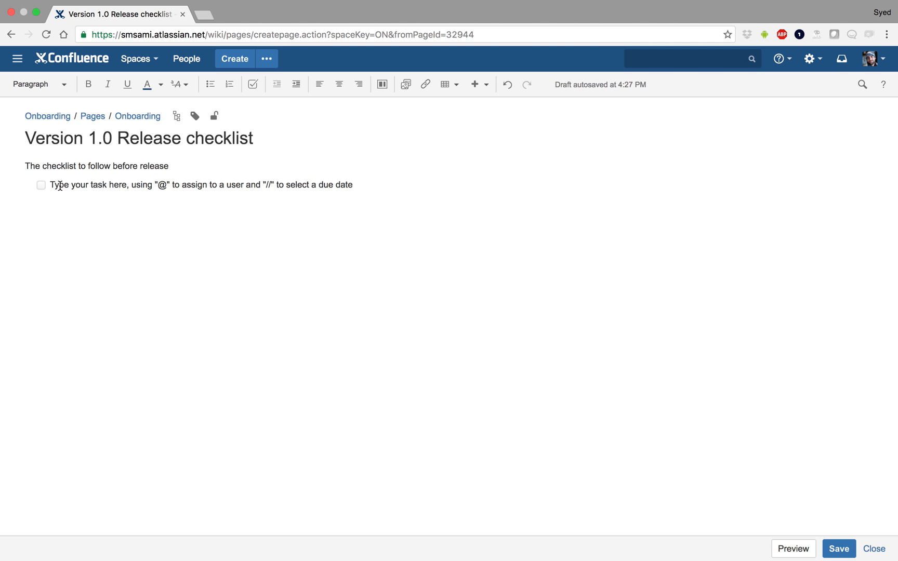
- Add the tasks Make sure all passwords are encrypted and Do a clean on any log files
click(60, 186)
text(Make sure)
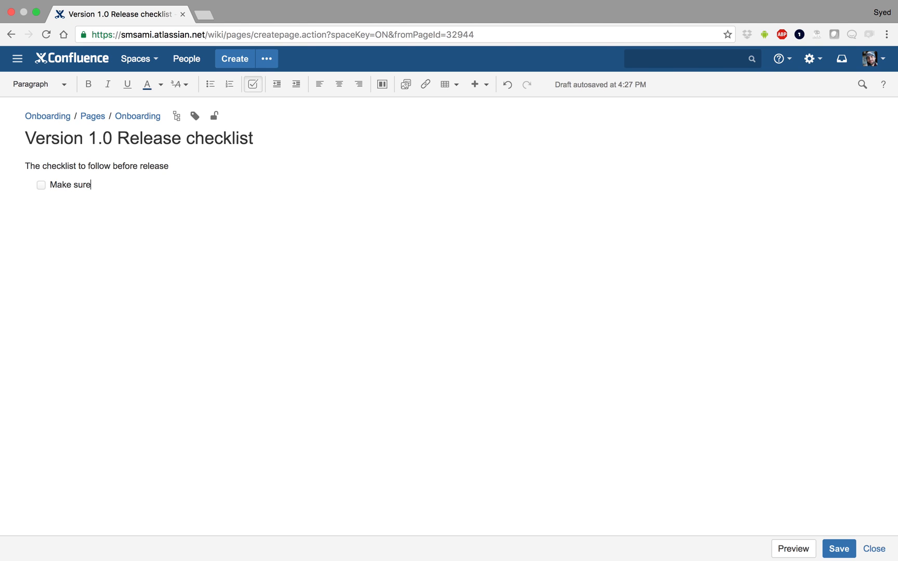
text( all passwords are encrypted)
key(Return)
text(Make su)
key(BackSpace)
key(BackSpace)
key(BackSpace)
key(BackSpace)
key(BackSpace)
key(BackSpace)
text(Do a cl)
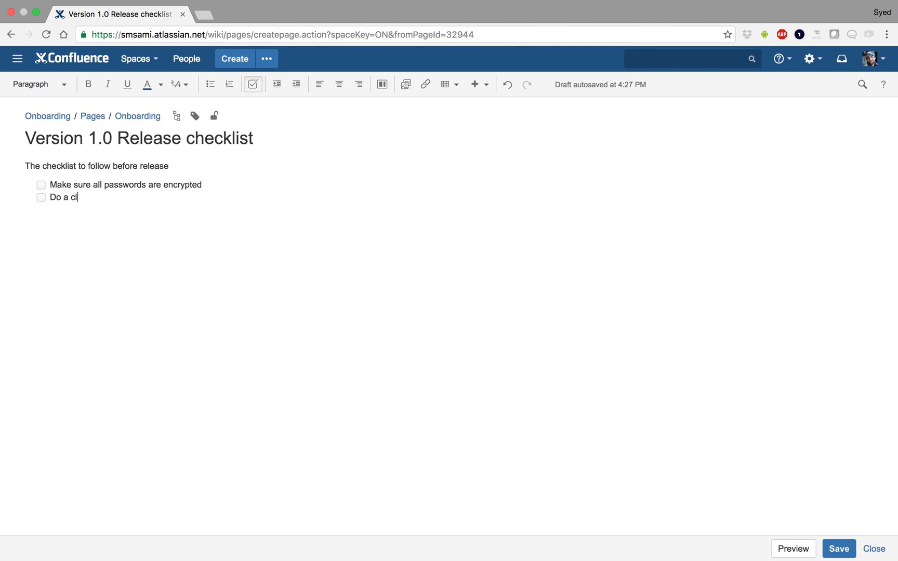
text(ean on any log files)
key(Return)
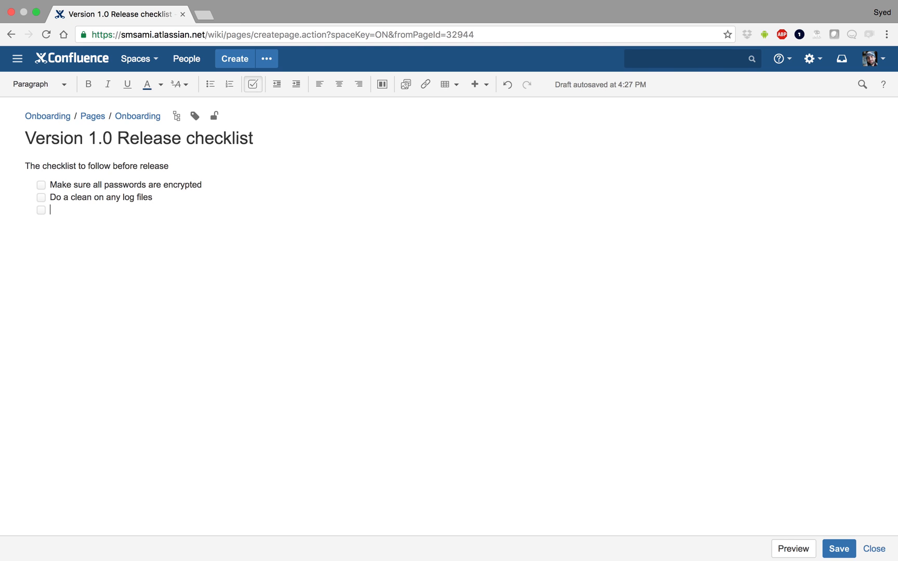
- Add the tasks Push to main server and Branch for a maintenance release, then end the task list
text(Push to main server)
key(Return)
text(Branch a)
key(BackSpace)
text(for )
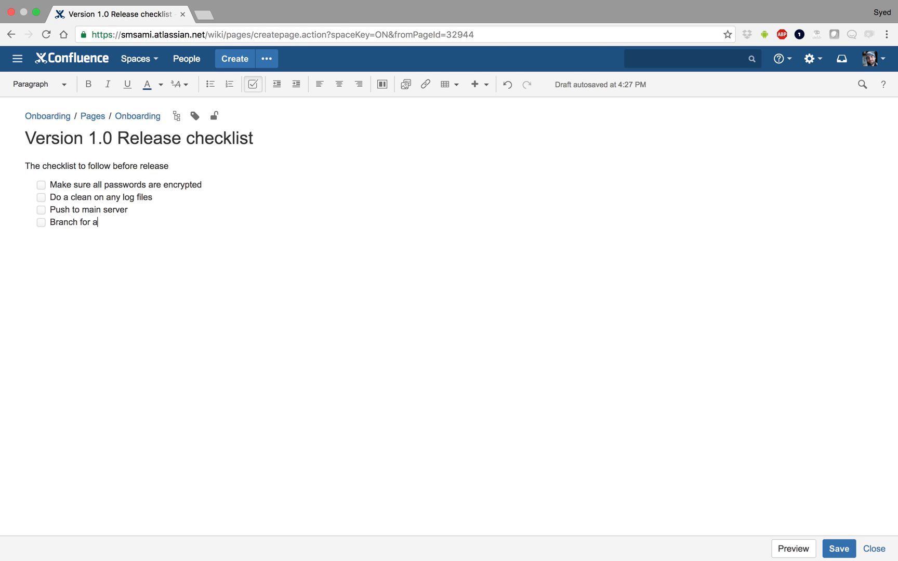
text(a maintenance release)
key(Return)
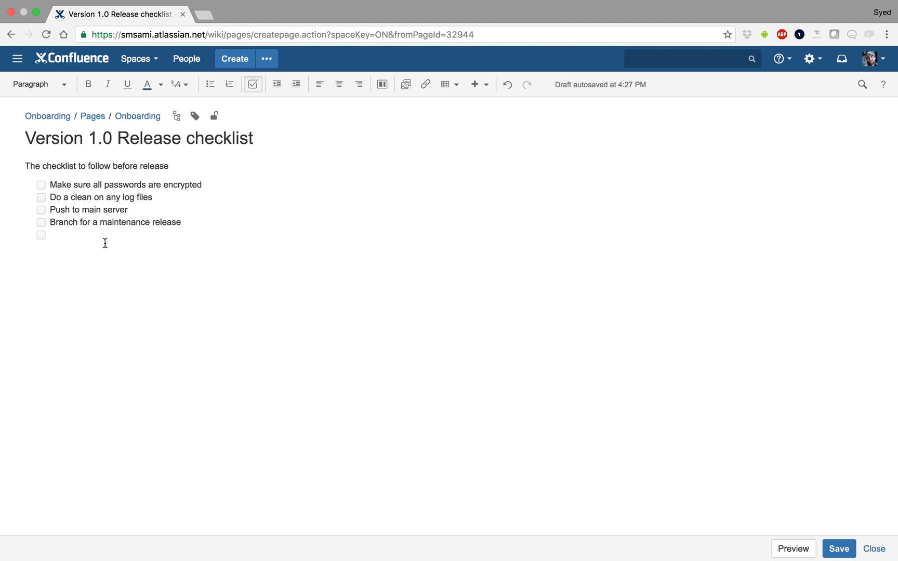
key(Return)
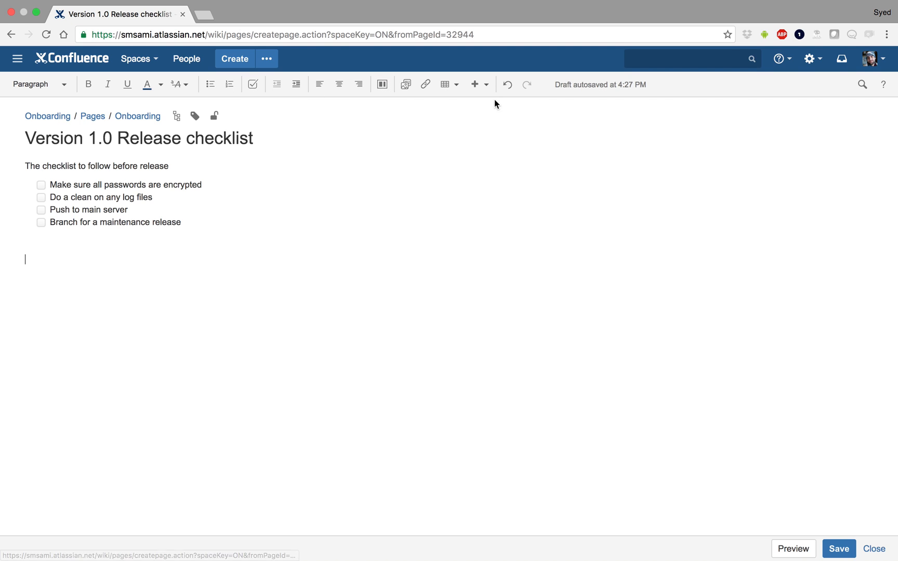
- Browse the macro browser and search it for road, then close it without inserting a macro
click(482, 86)
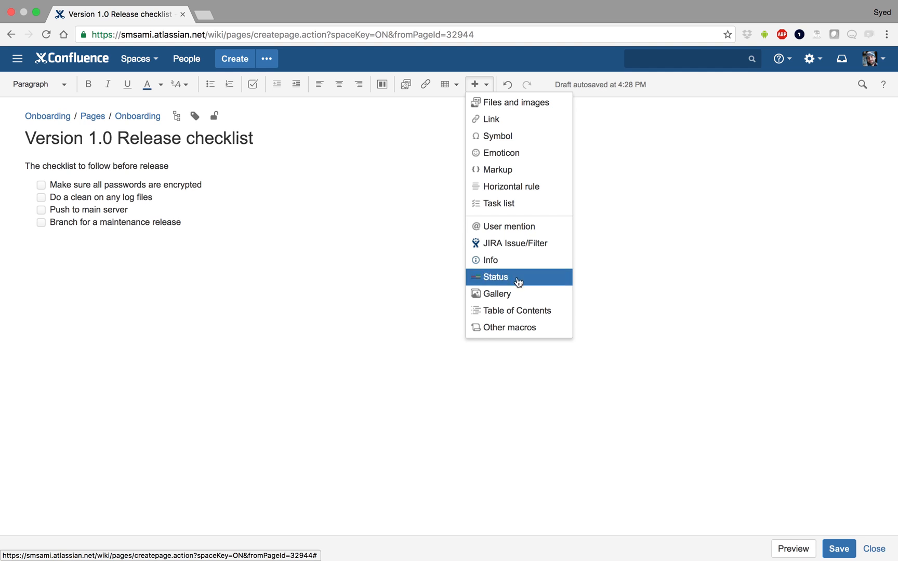
click(509, 329)
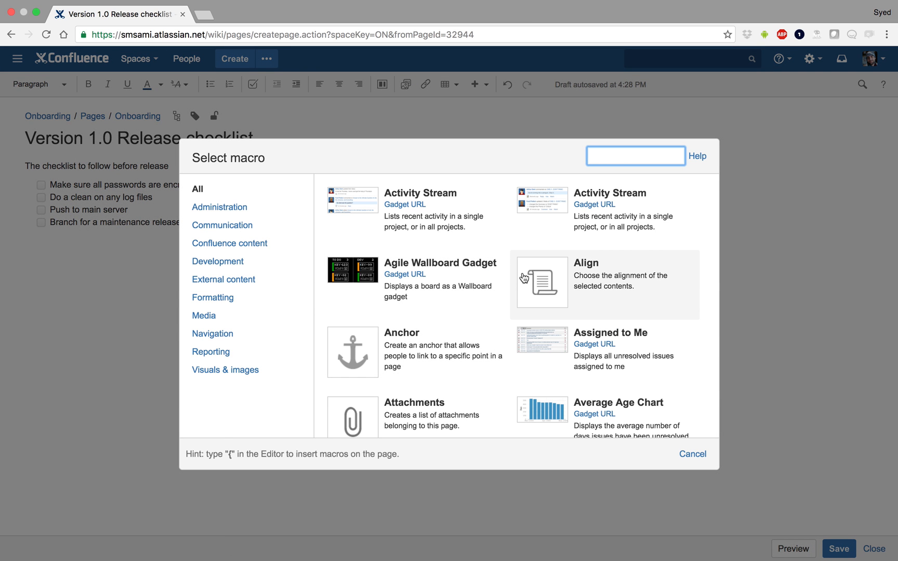
scroll(524, 279, down, 10)
scroll(524, 279, down, 10)
scroll(524, 278, down, 5)
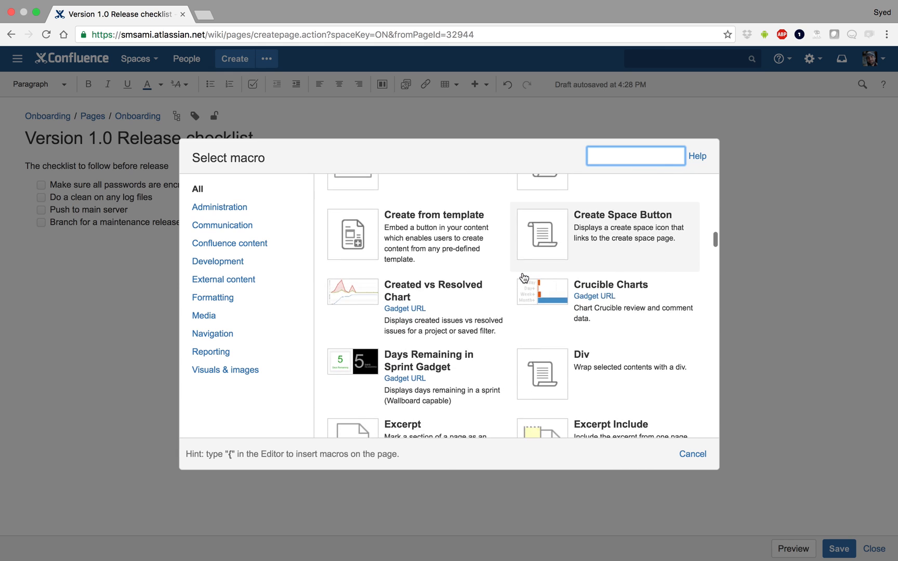
text(road)
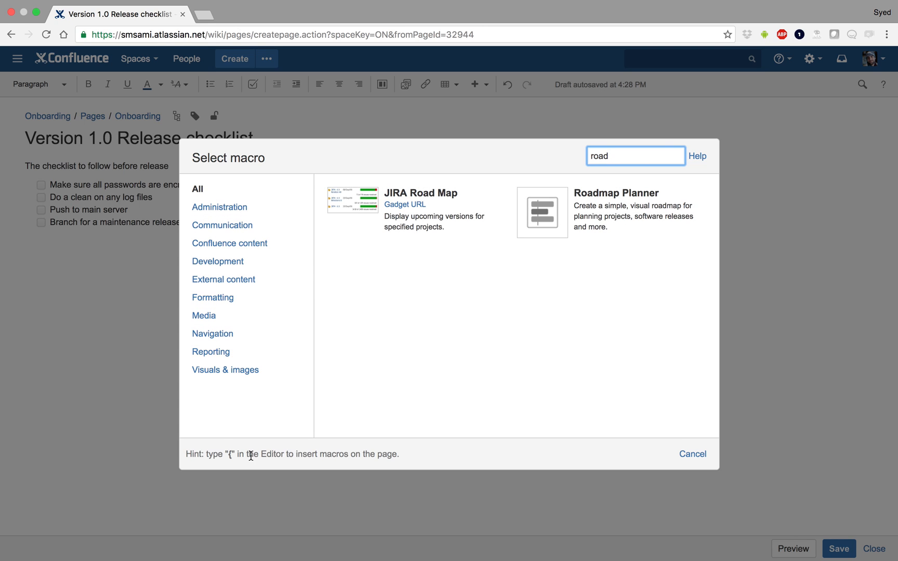
click(695, 458)
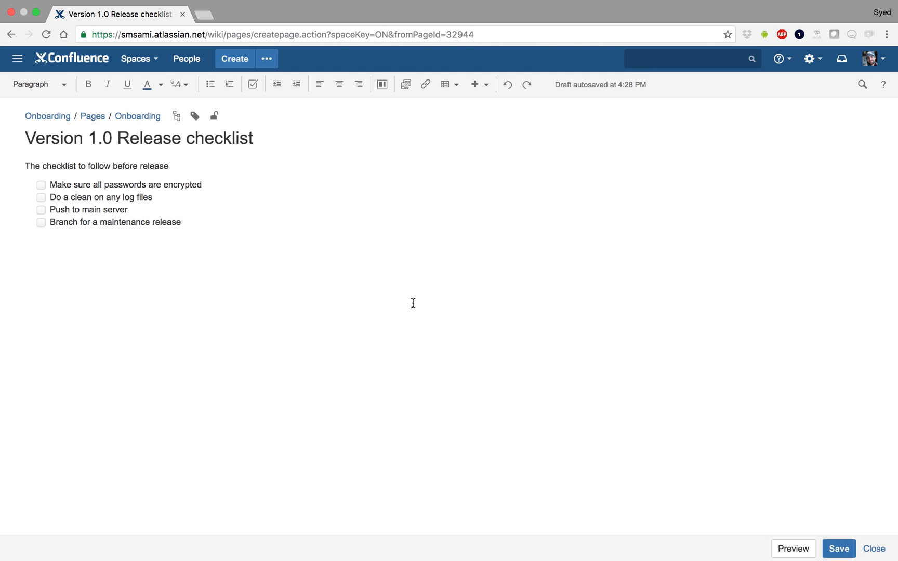
- Save the page and mark the password encryption and push to main server tasks as done
click(839, 548)
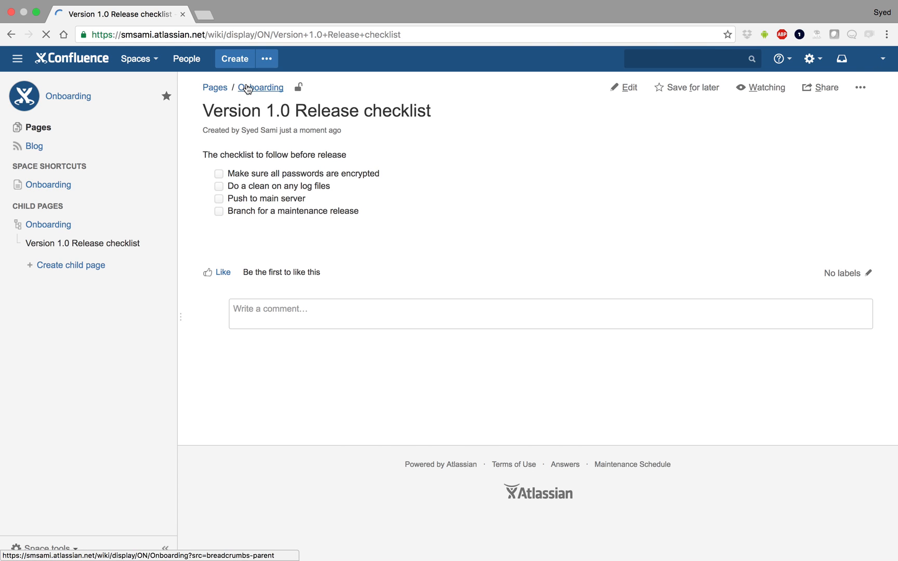
click(218, 174)
click(219, 198)
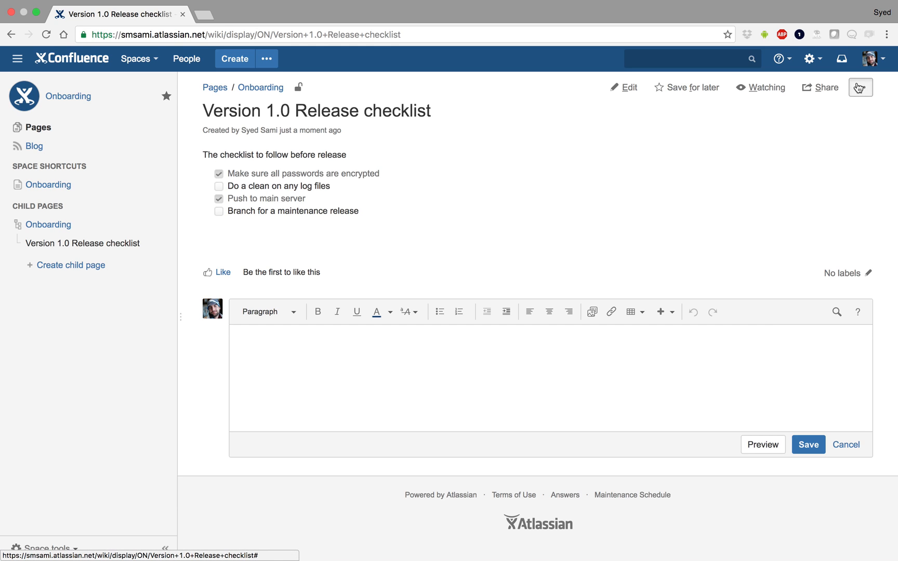
- Review the page's restriction options, including Viewing and editing restricted, without applying them
click(858, 88)
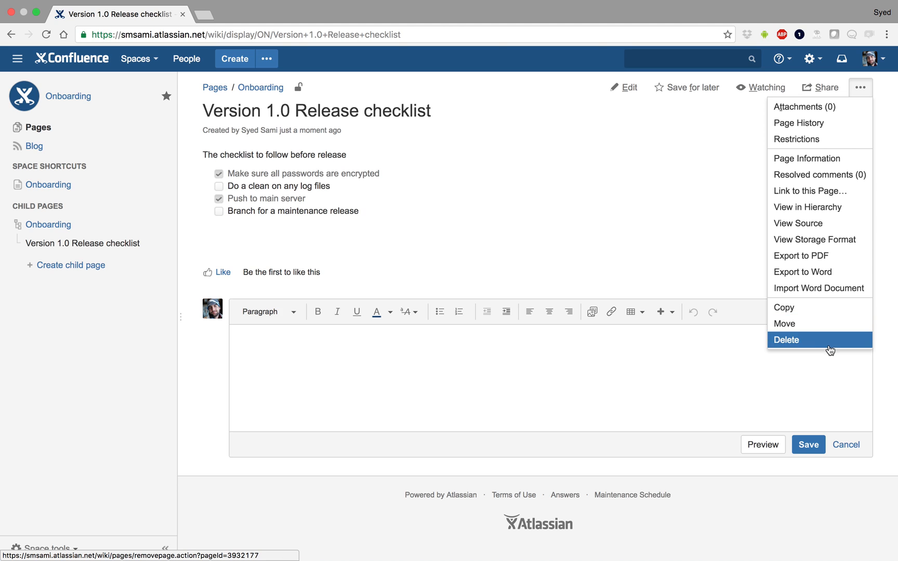
click(801, 139)
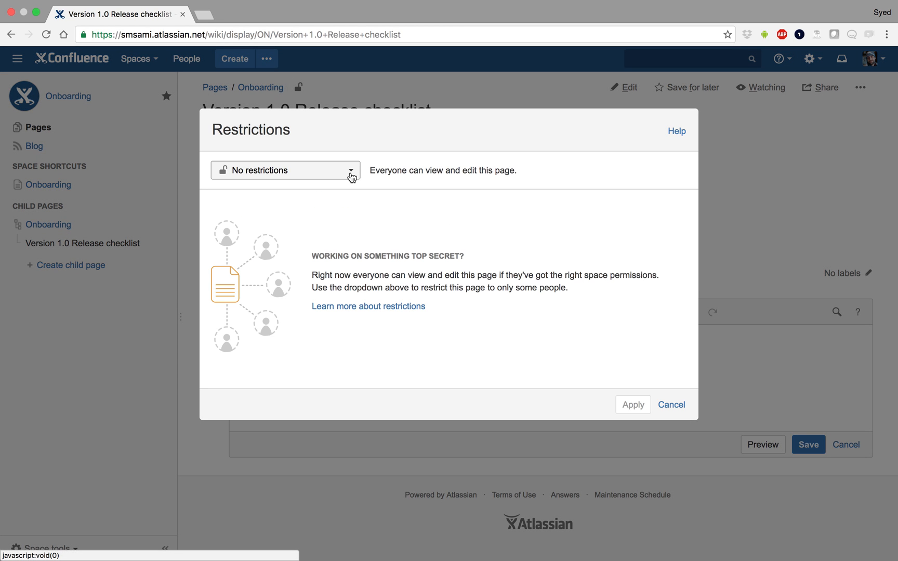
click(351, 171)
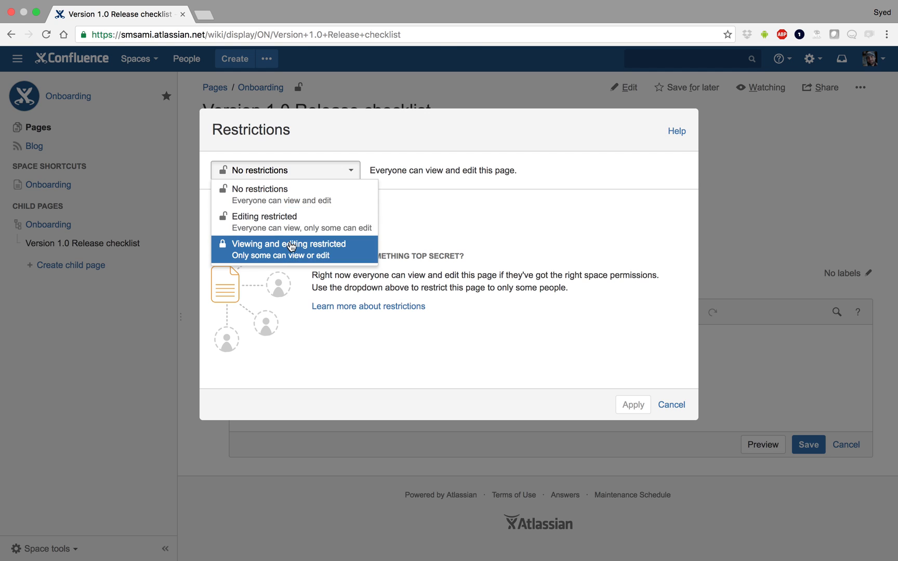
click(259, 247)
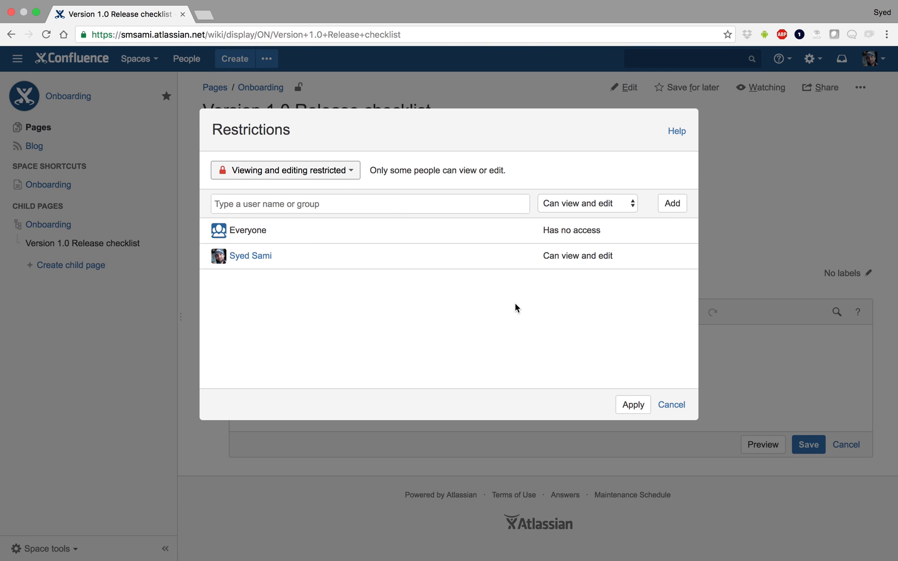
click(673, 406)
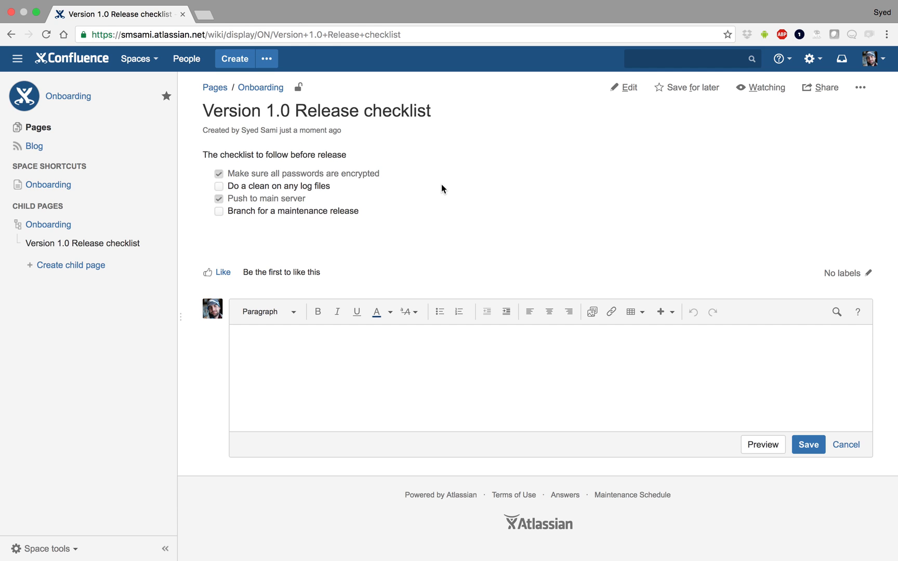
- Delete the Version 1.0 Release checklist page
click(860, 87)
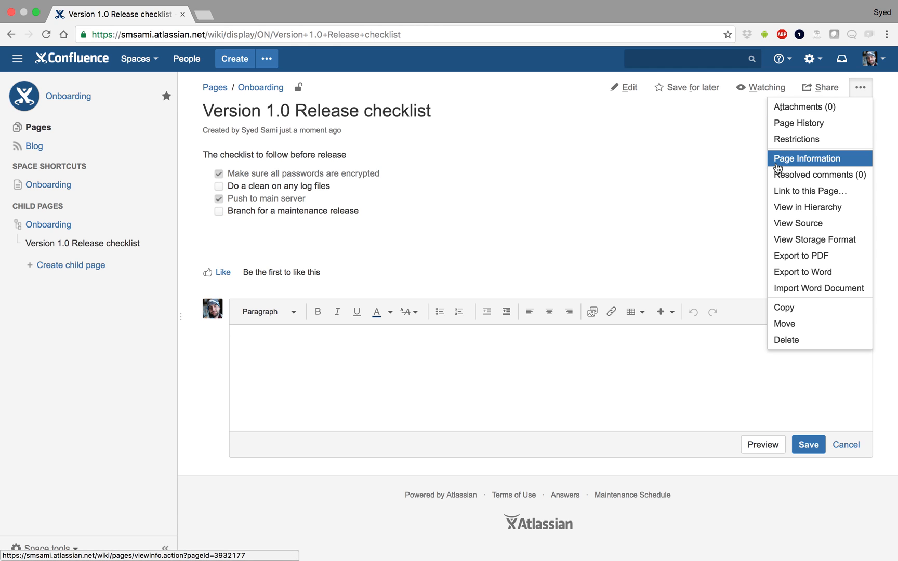
click(784, 339)
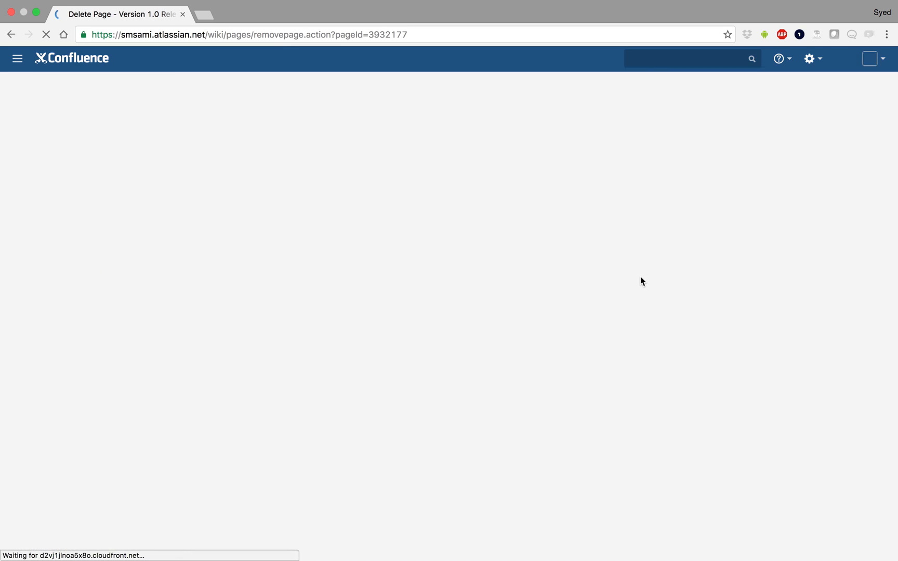
click(308, 204)
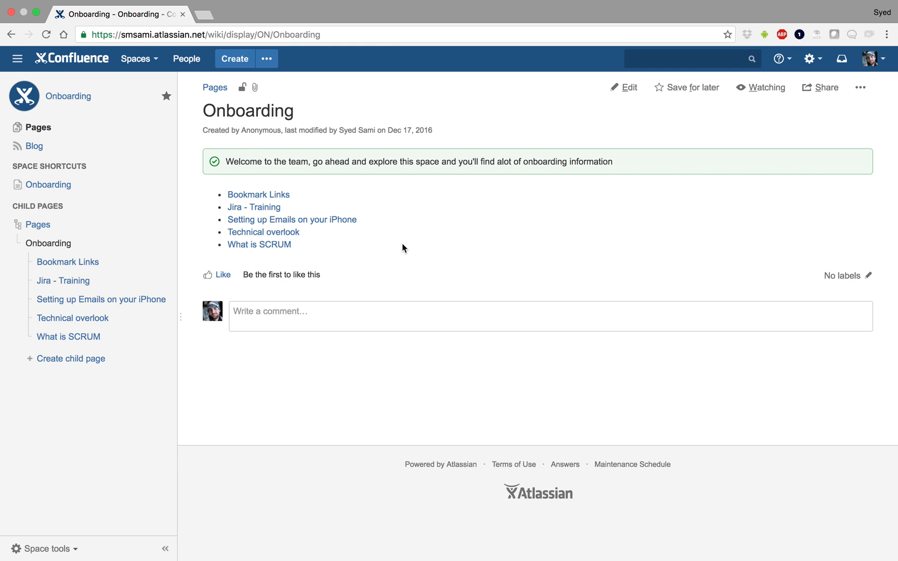
- Create a new documentation space named Technical Documentation
click(139, 59)
click(180, 169)
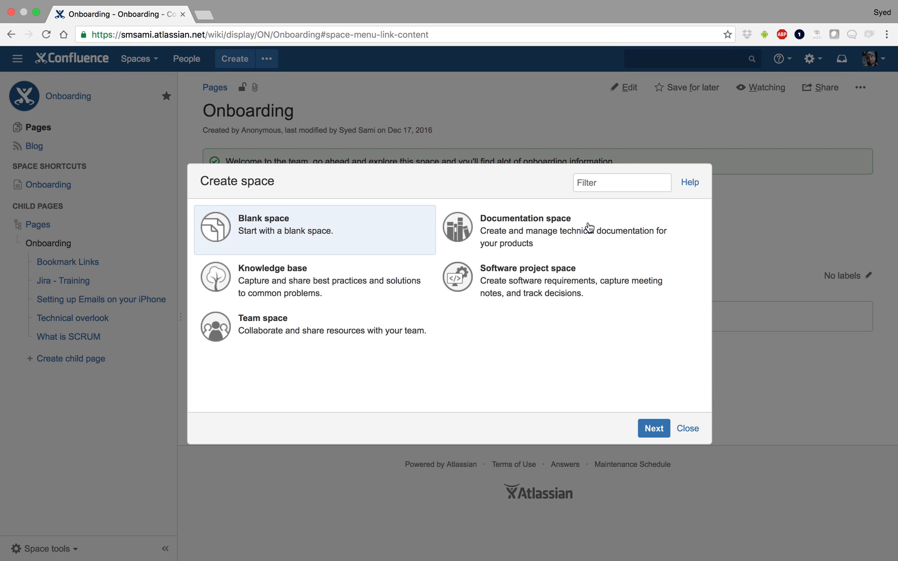
click(589, 227)
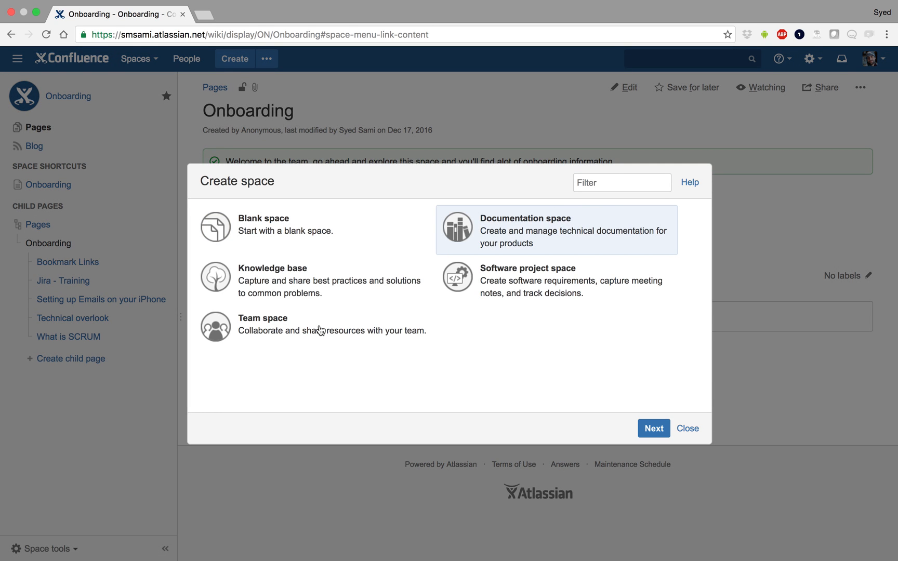
click(652, 428)
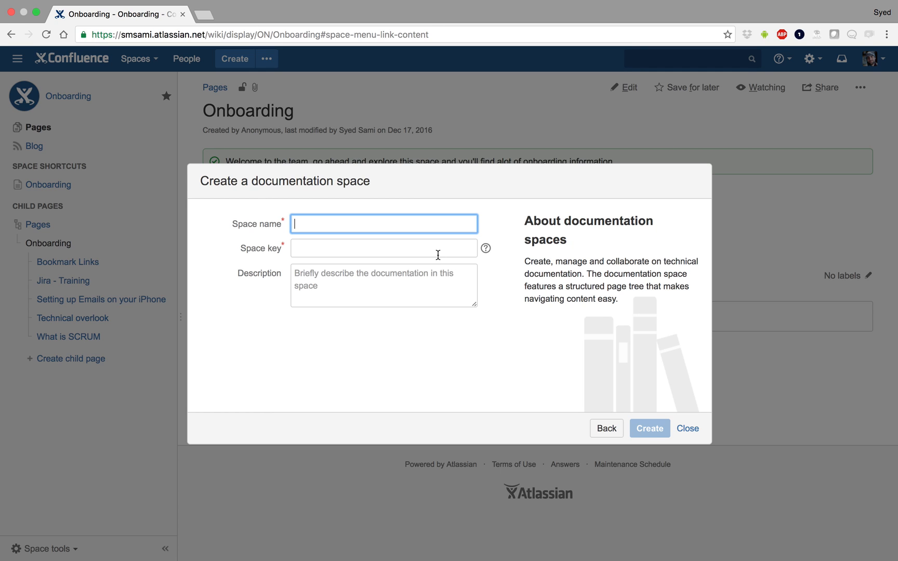
text(Technical Documentation)
key(Return)
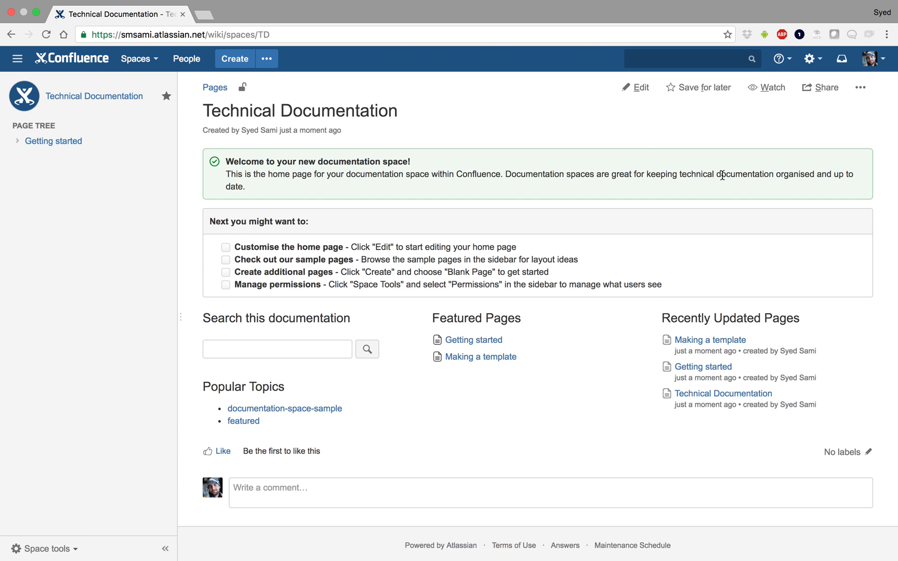
- Edit the space home page and remove its existing layout sections, leaving the page empty
click(638, 87)
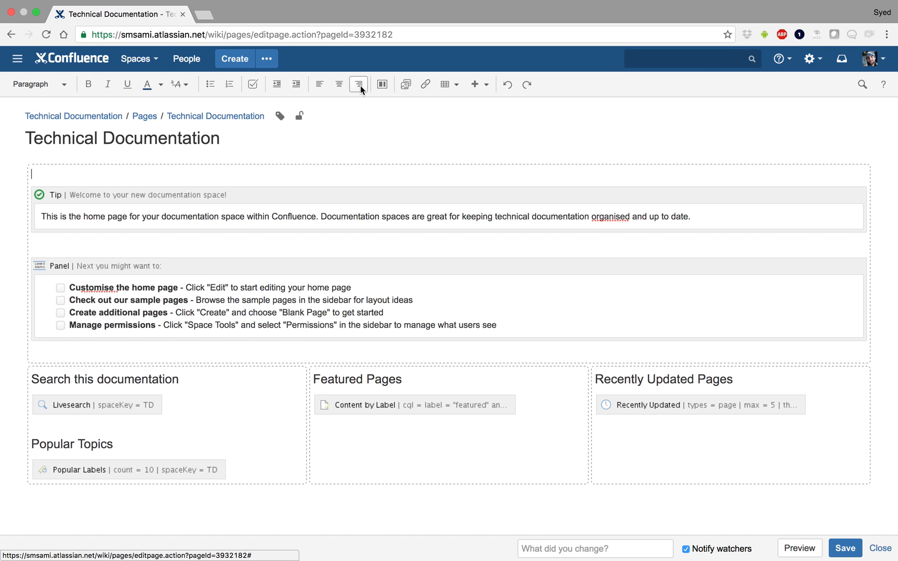
click(382, 85)
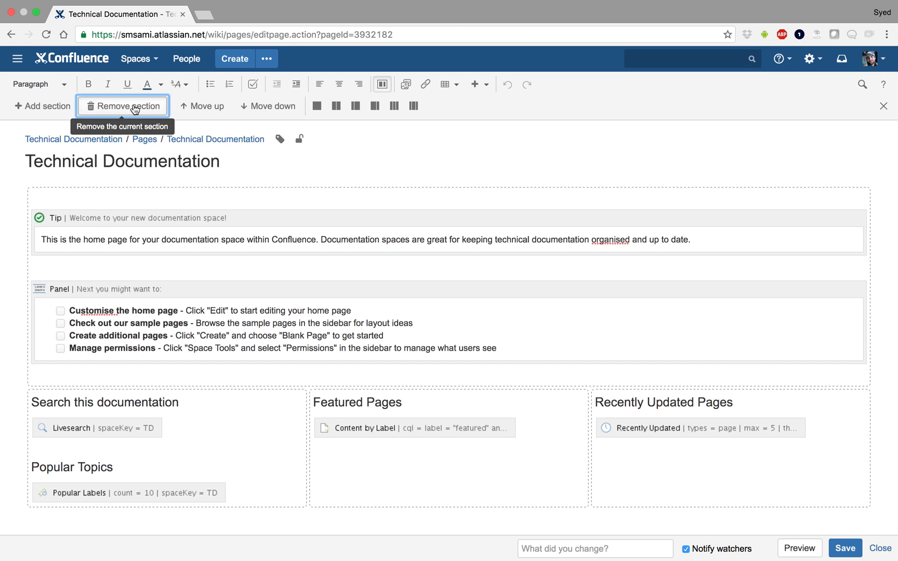
click(131, 106)
click(131, 106)
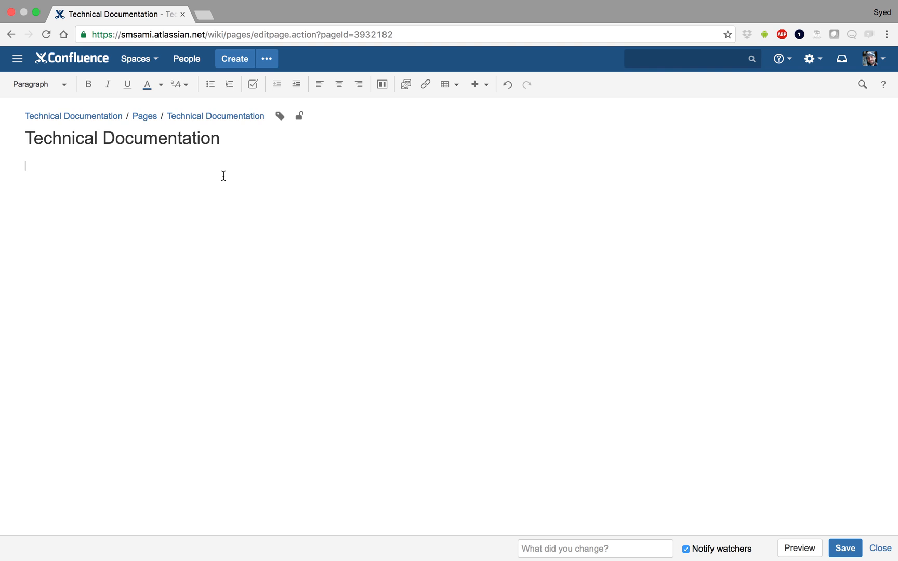
- Insert a Children Display macro on the home page and save it
click(478, 84)
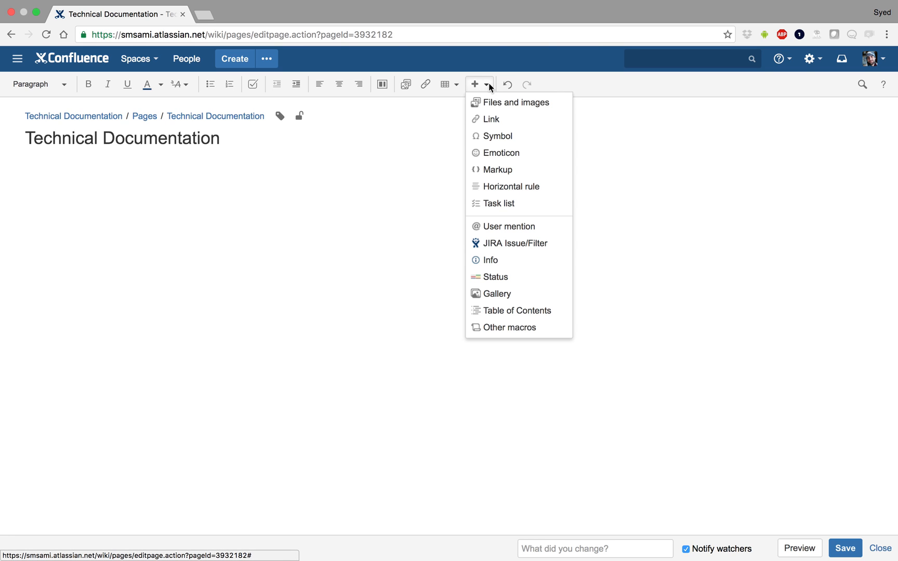
click(529, 331)
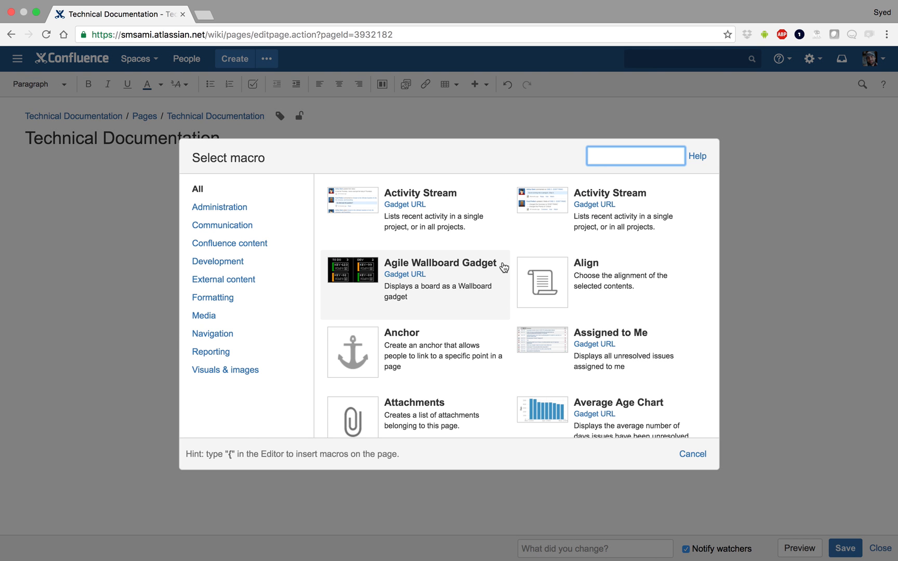
text(child)
click(381, 195)
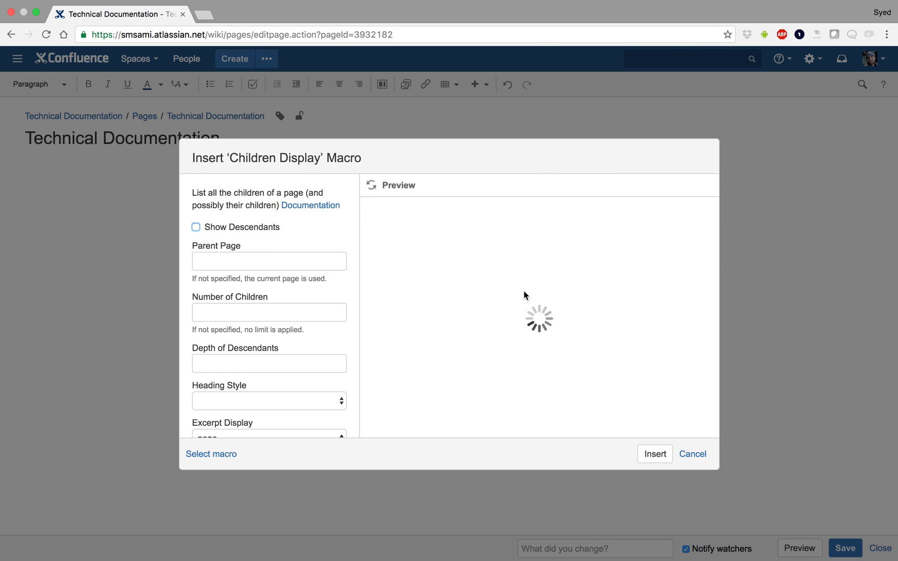
click(654, 454)
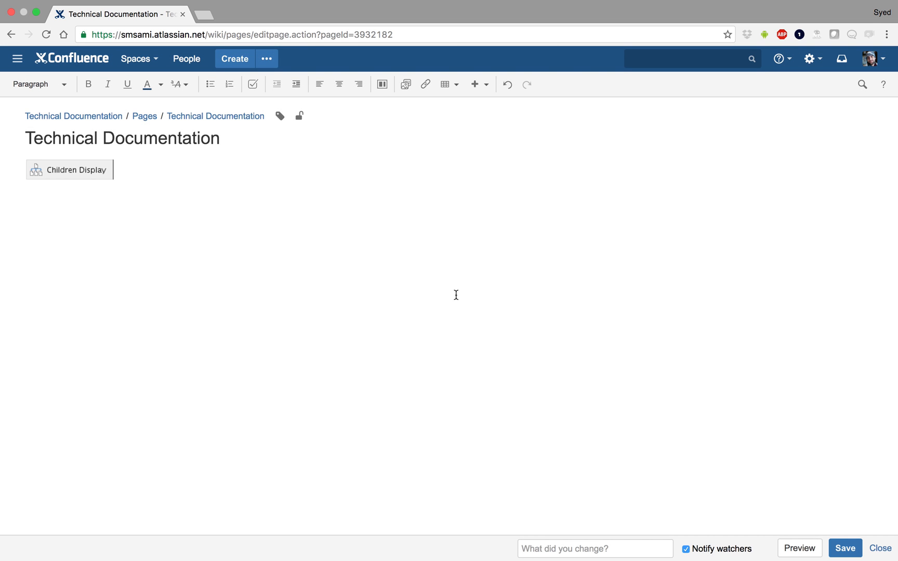
click(840, 547)
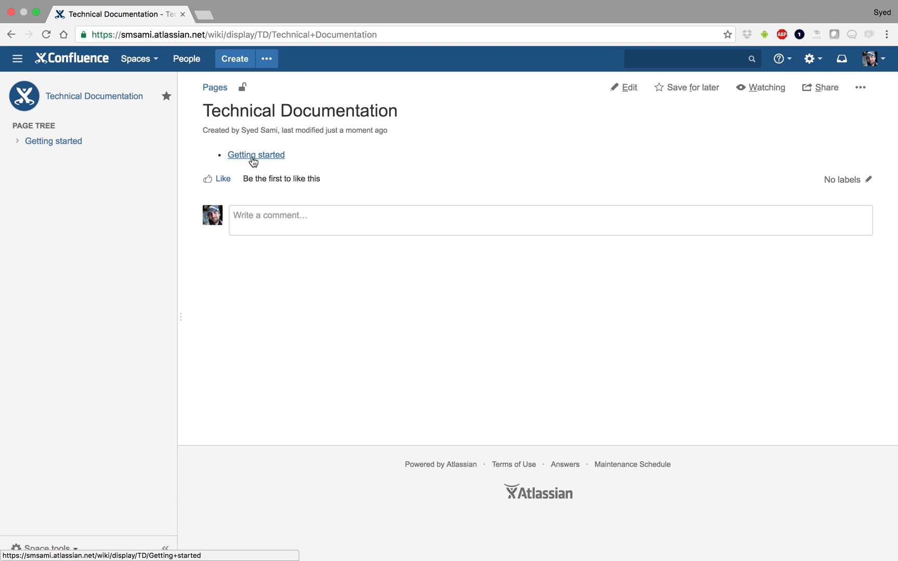
- Open the Getting started sample page and delete it from the space
click(253, 155)
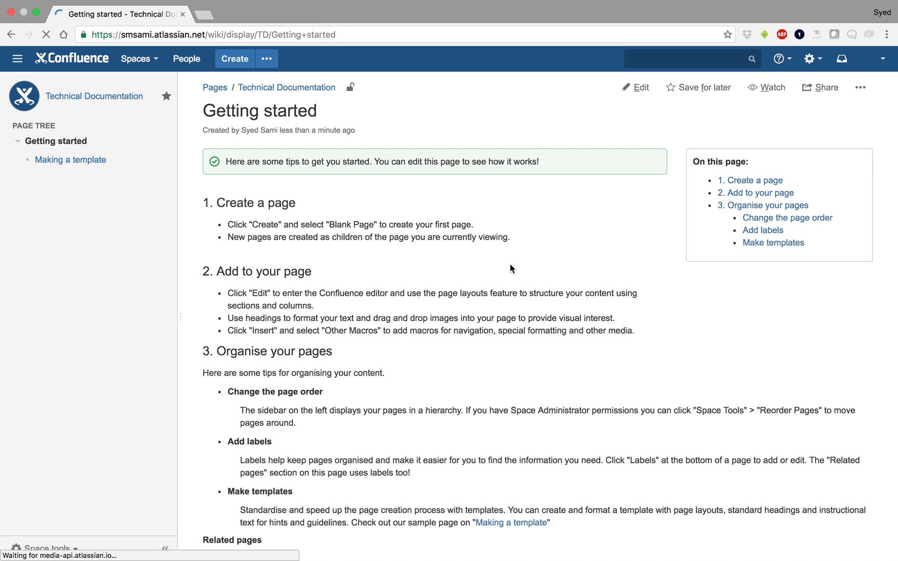
scroll(567, 426, down, 3)
scroll(567, 426, up, 3)
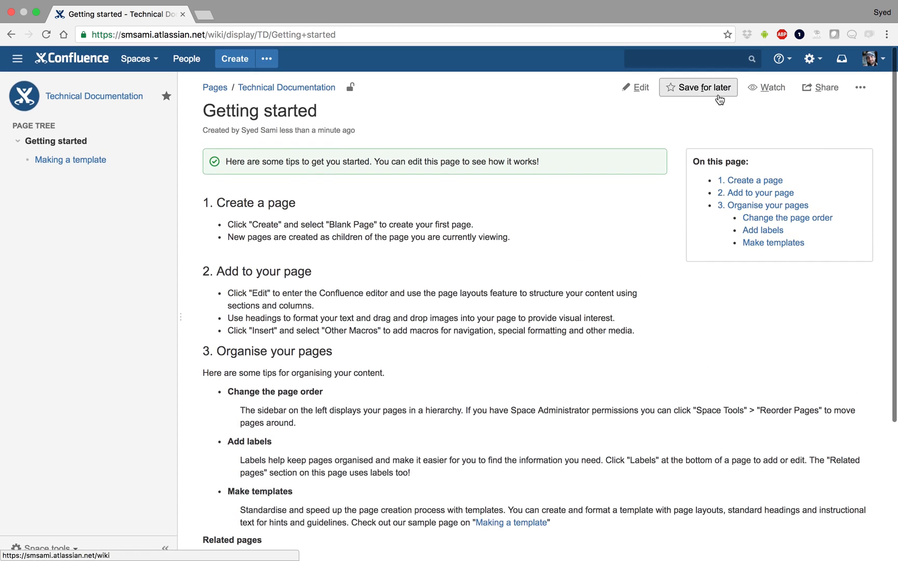
click(640, 87)
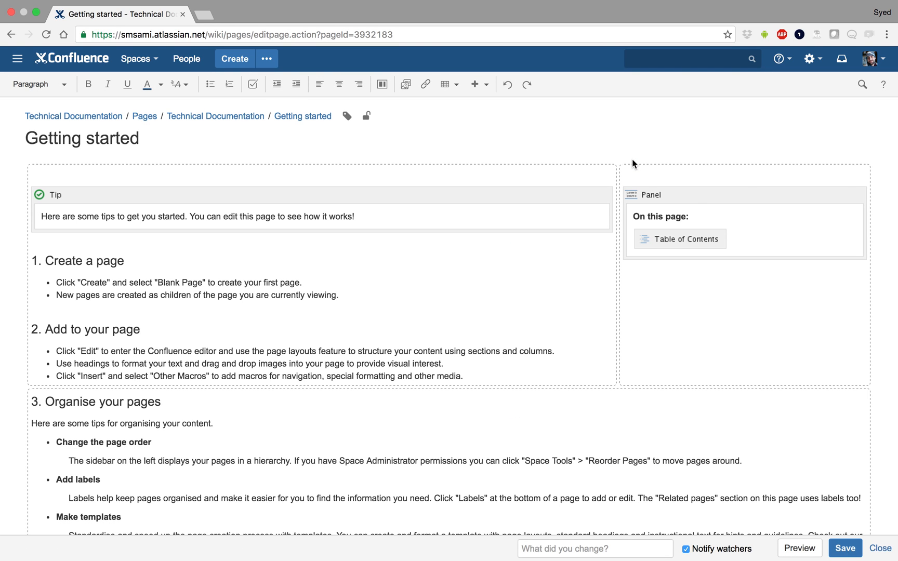
click(880, 548)
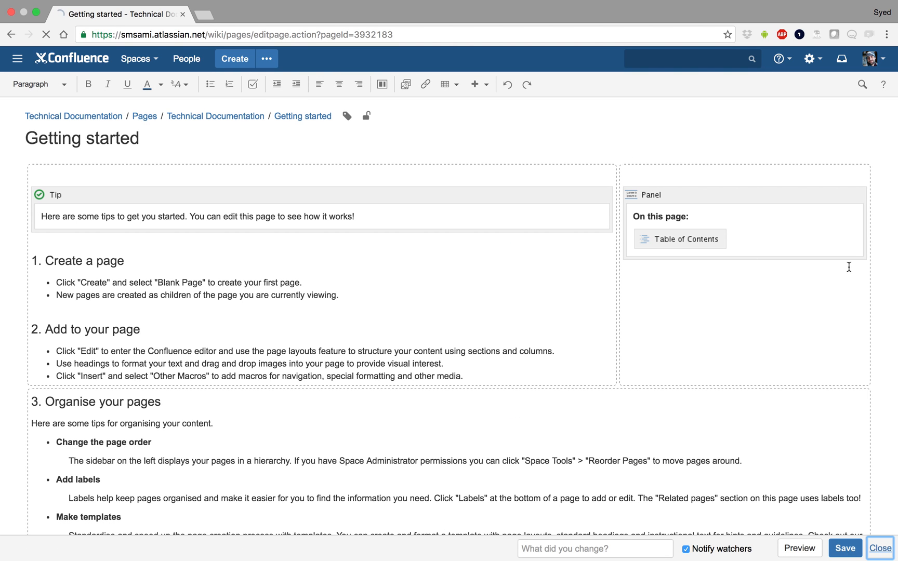
click(860, 89)
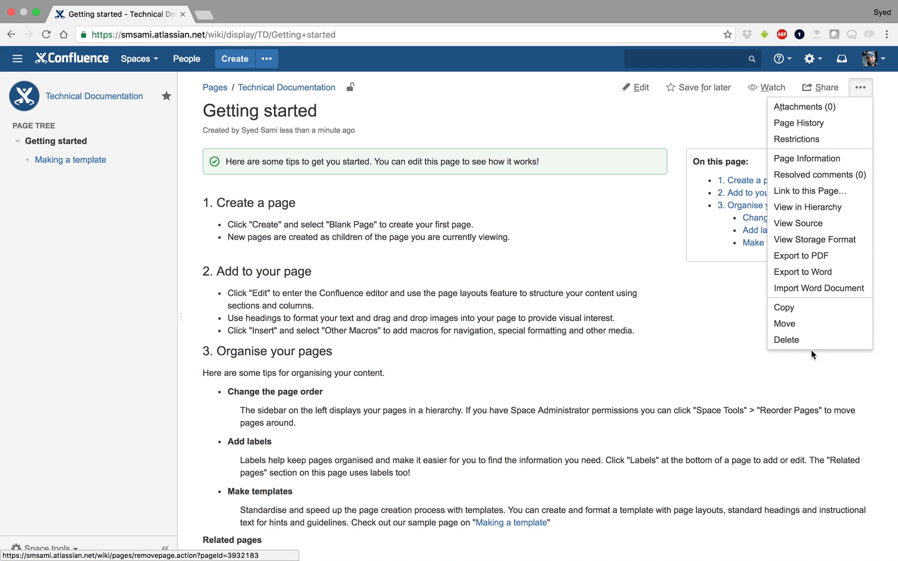
click(776, 340)
click(306, 285)
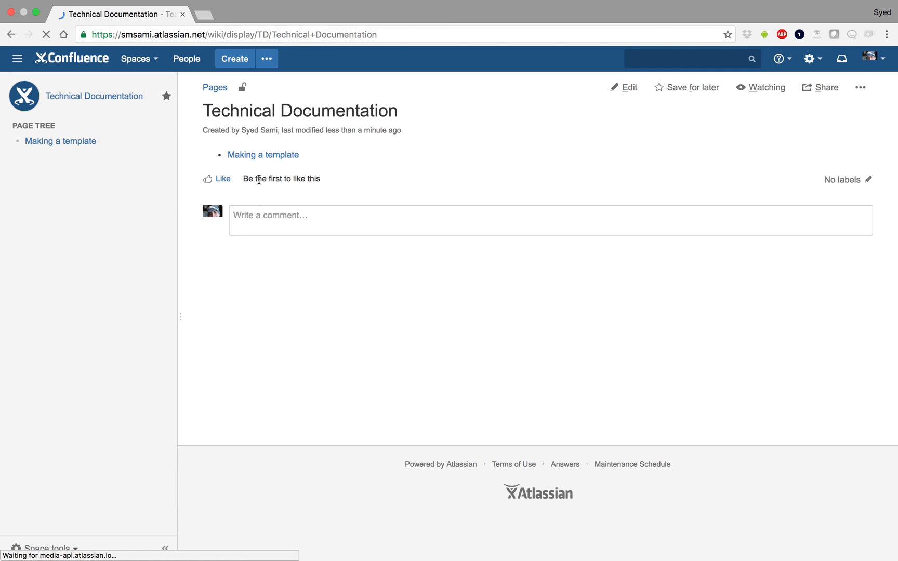
- Open the Making a template sample page and delete it
click(261, 156)
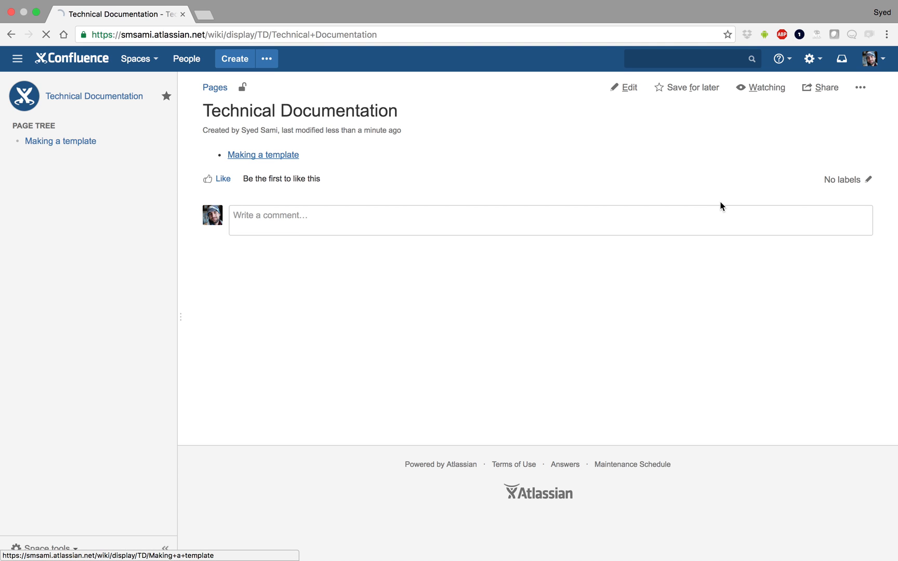
click(861, 88)
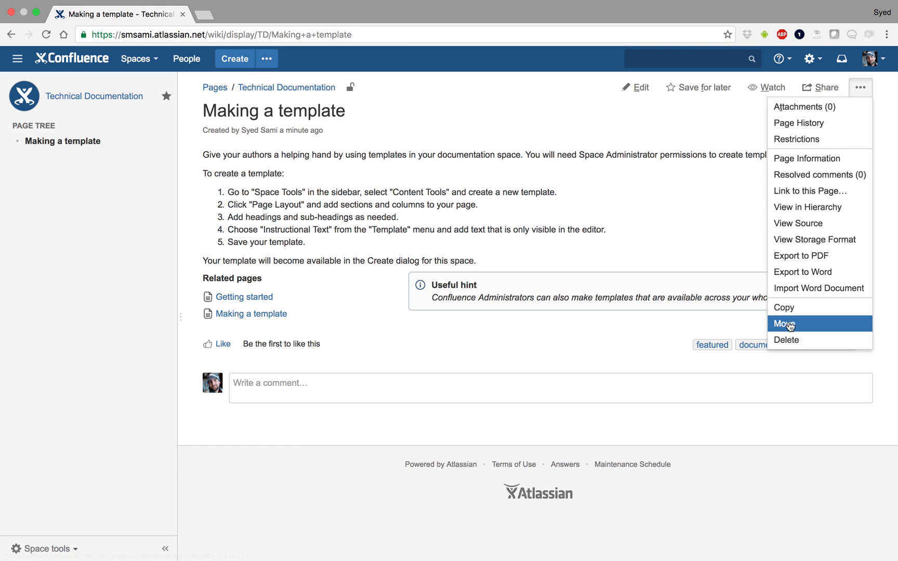
click(800, 339)
click(306, 205)
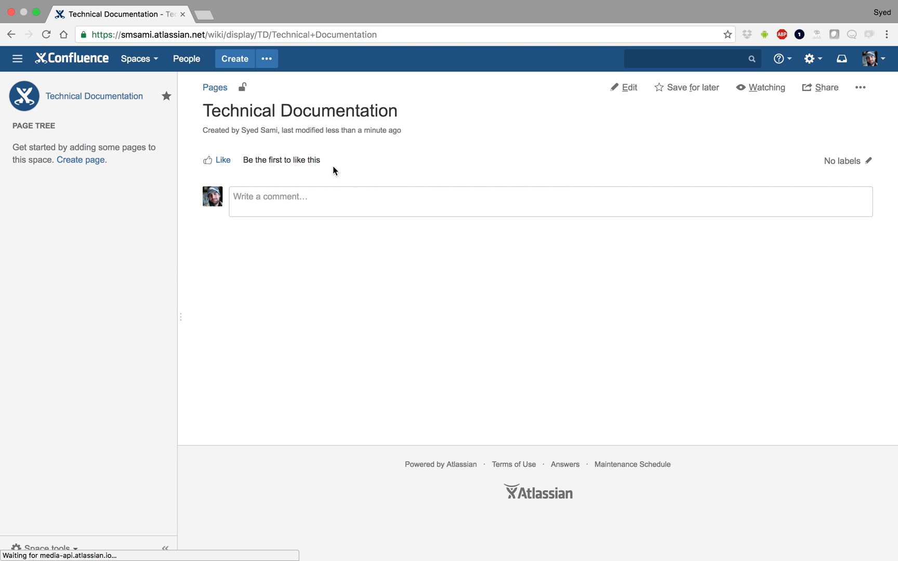
- Create and save a page titled APIs with the text "This is where we describe all the API end points available for Flyaway Hub."
click(234, 58)
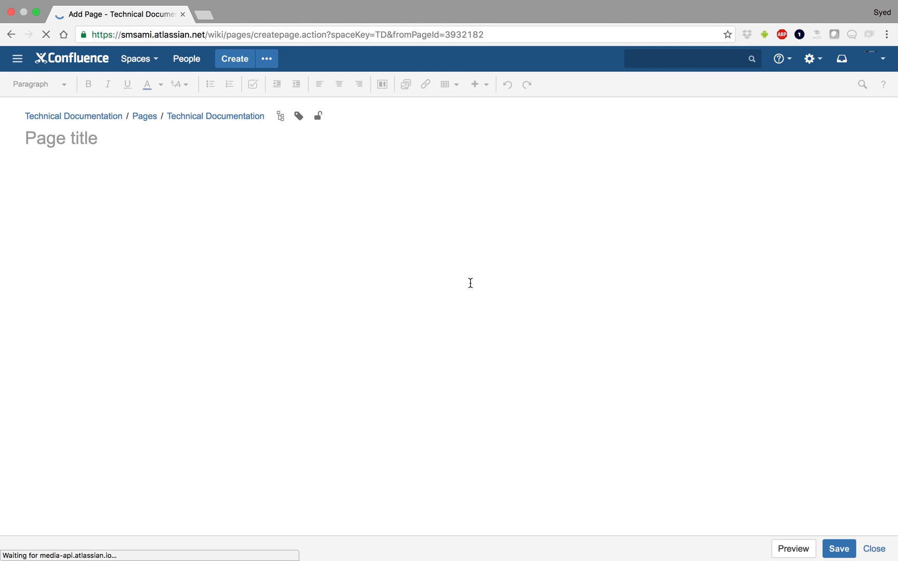
text(APIs)
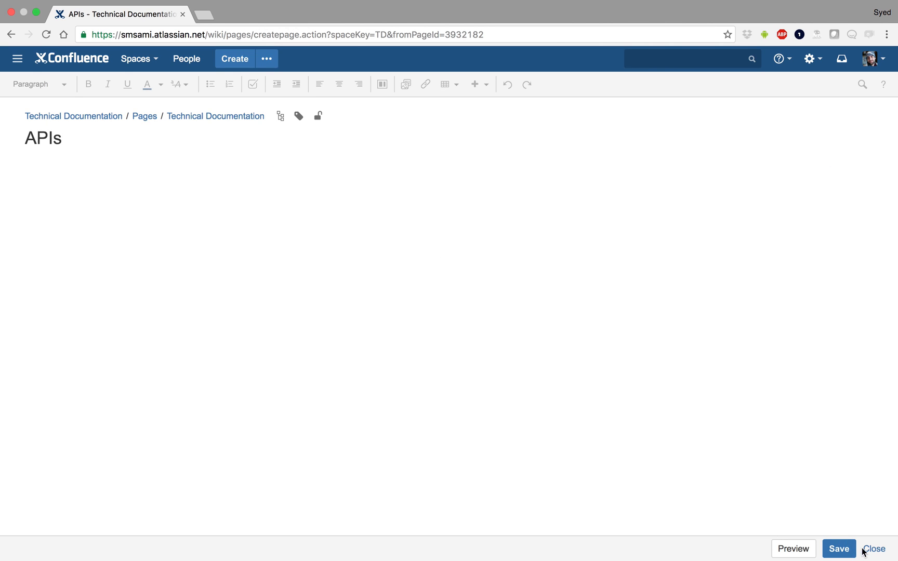
click(659, 427)
text(This is where we de)
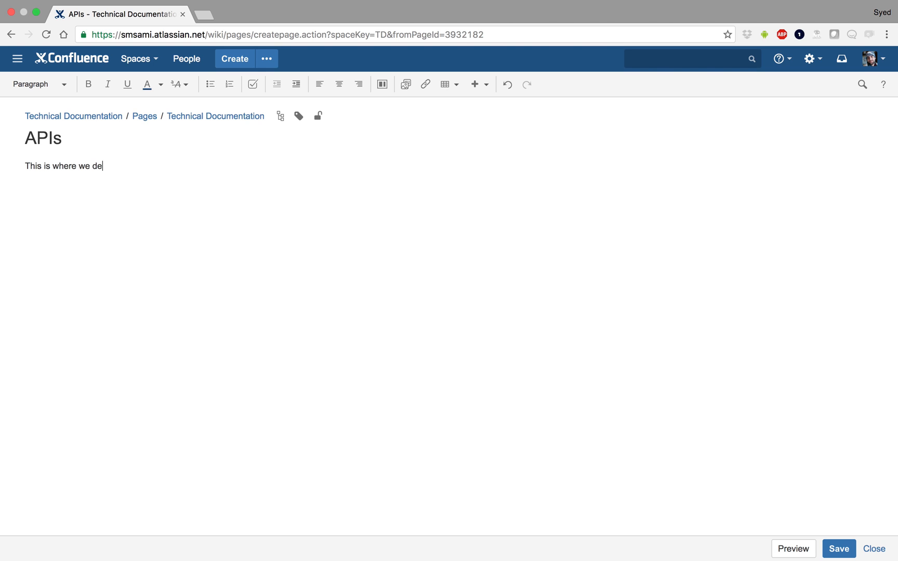
text(scribe all the API end points available for Ify)
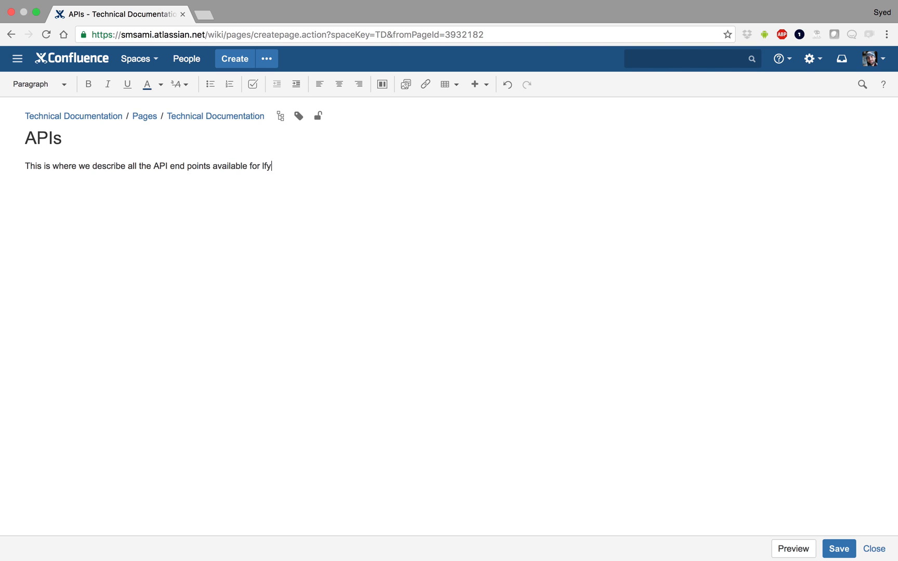
text(way)
text(H)
text(F)
click(838, 548)
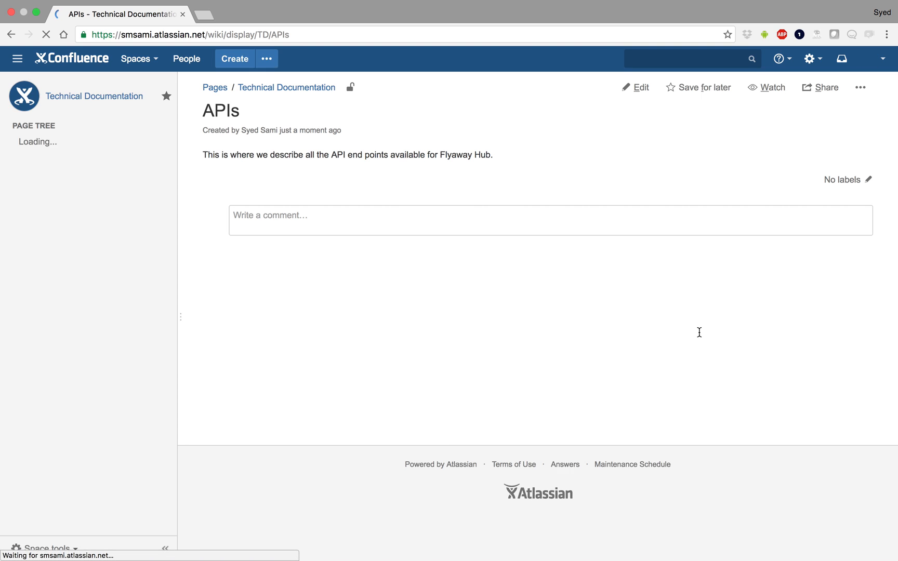
- Create a child page under APIs titled "Version 1" and save it
click(234, 58)
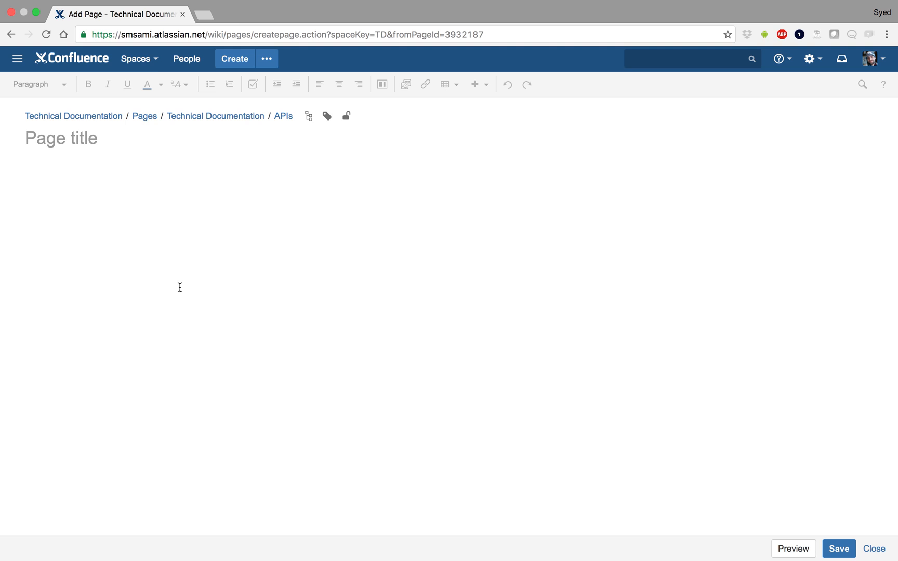
click(157, 60)
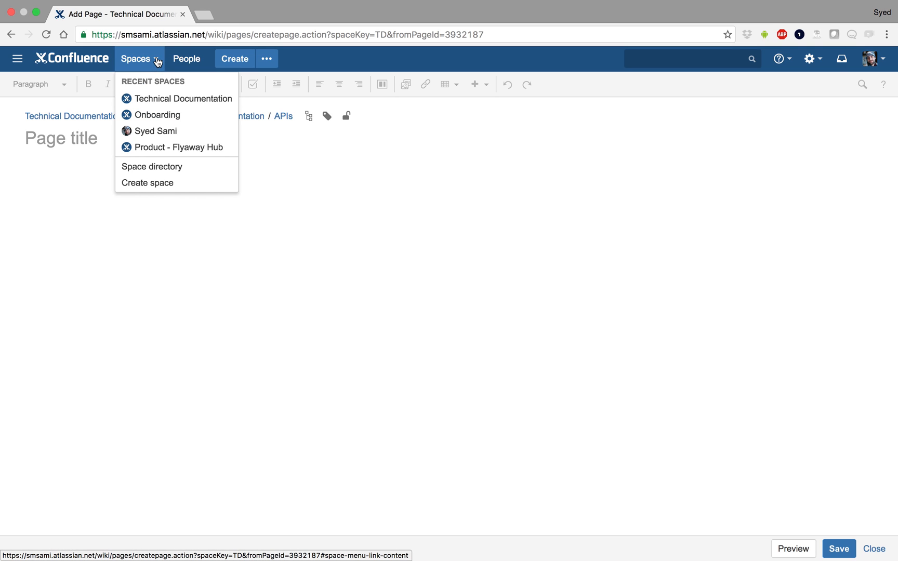
click(158, 60)
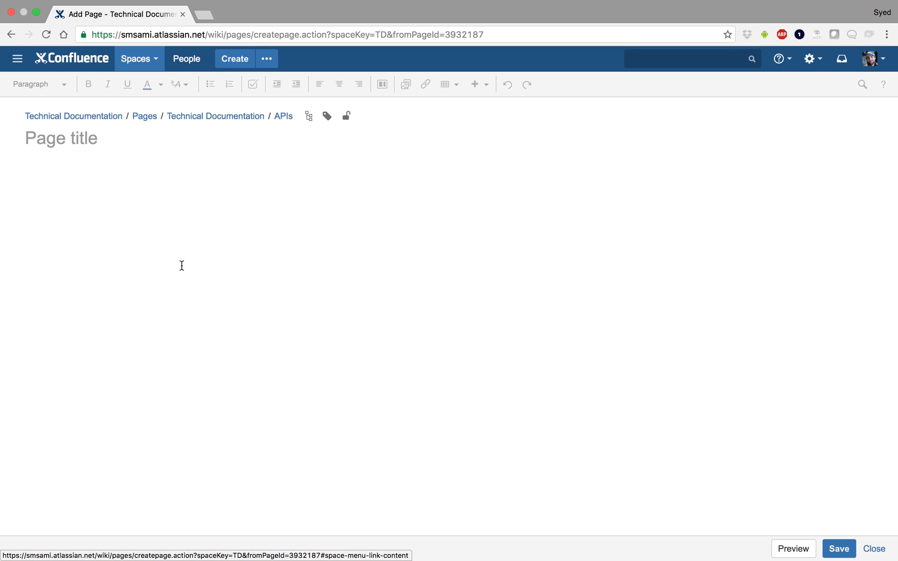
click(182, 265)
text(r/)
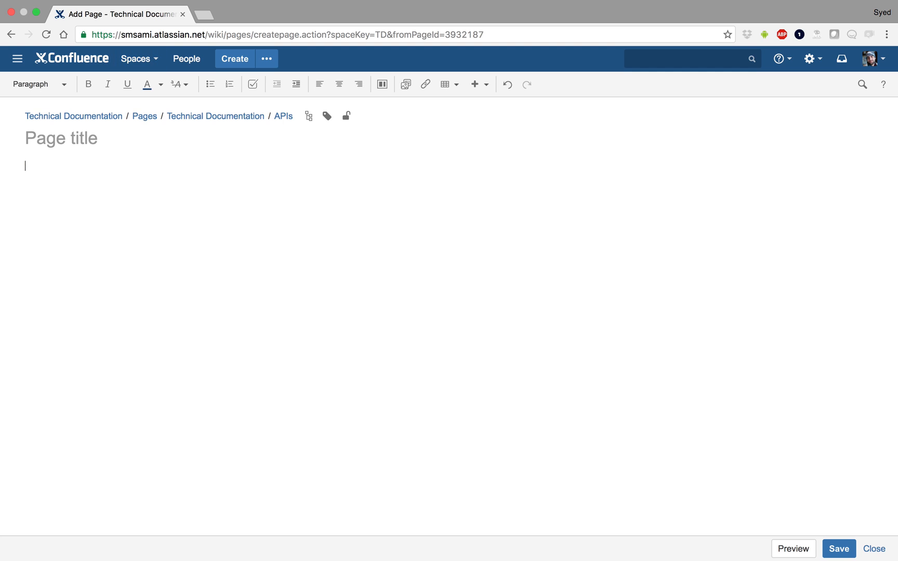
click(45, 141)
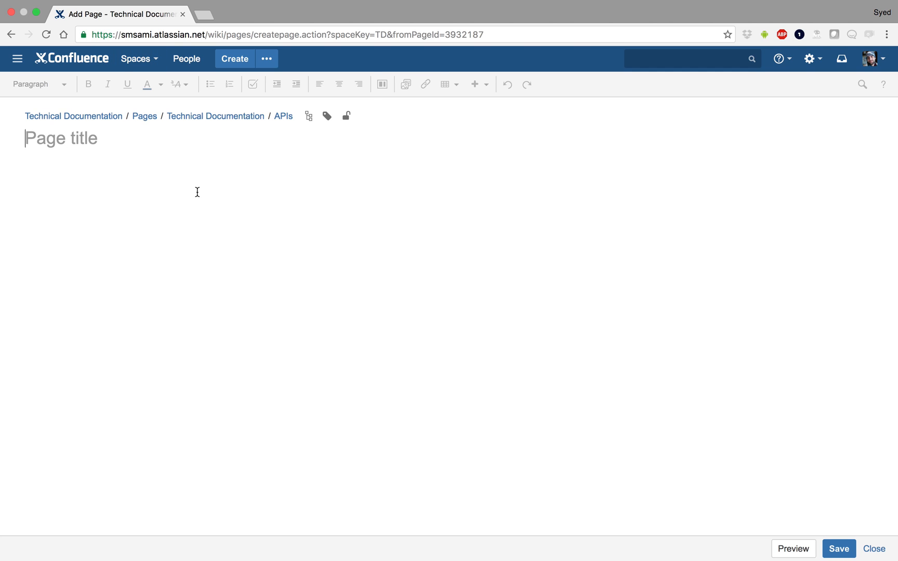
text(Version 1)
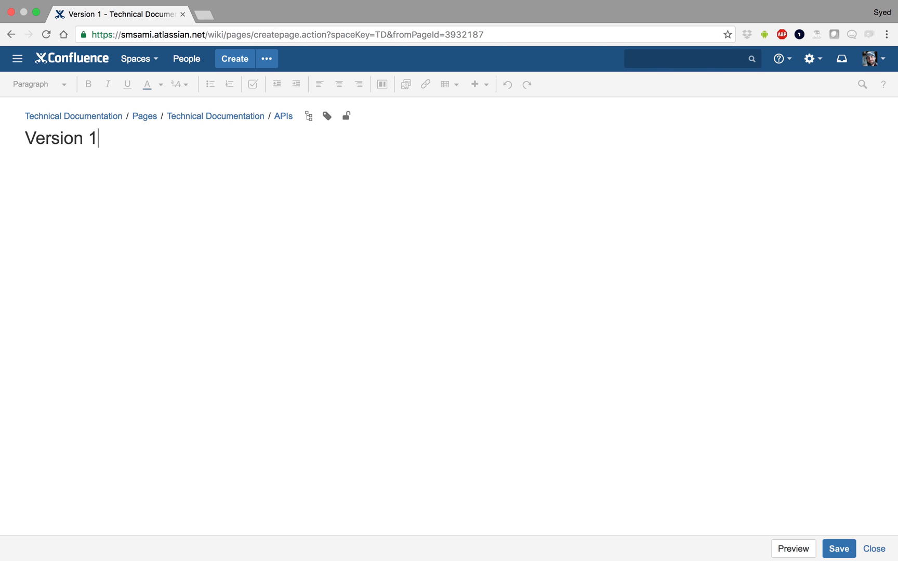
click(838, 548)
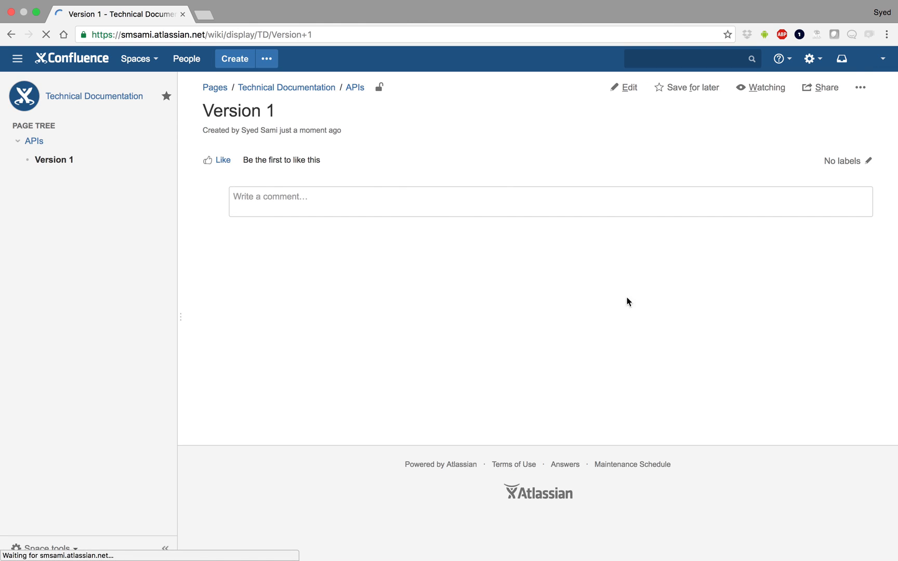
- Start a new child page under Version 1 titled "User/login"
click(233, 60)
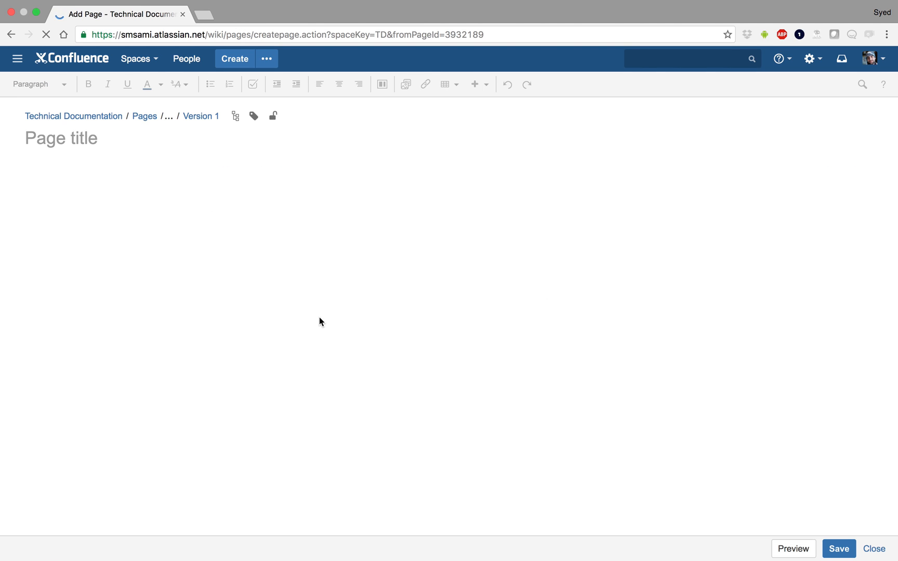
text(User/login)
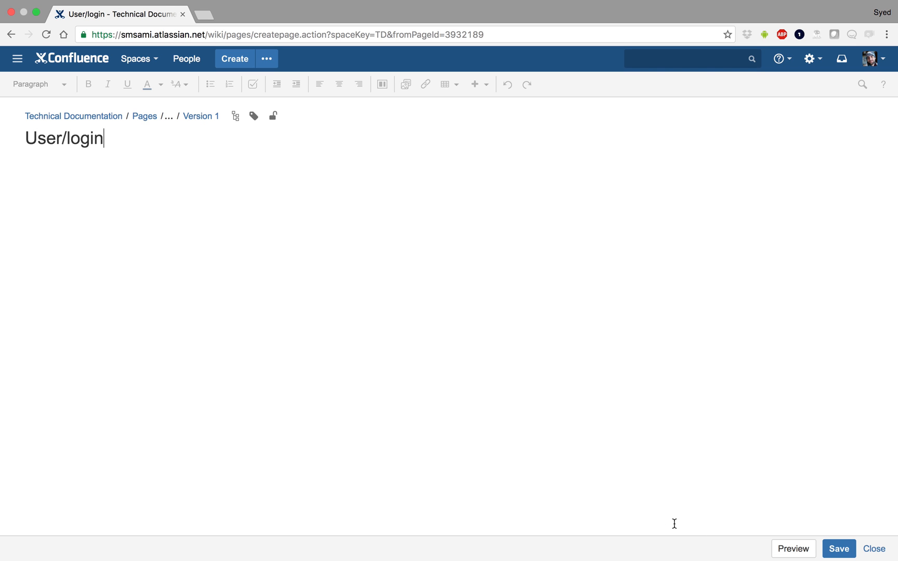
key(Return)
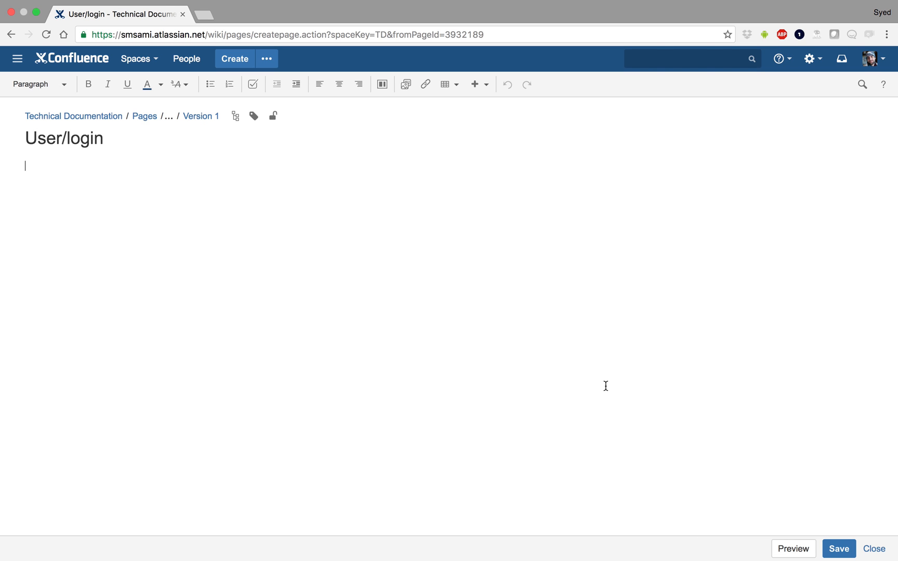
- Write "Parameters accepted:" and "GET Parameters:" with a bulleted list of Username and Password, then a "Return Parameters:" line
text(Parameters accepte)
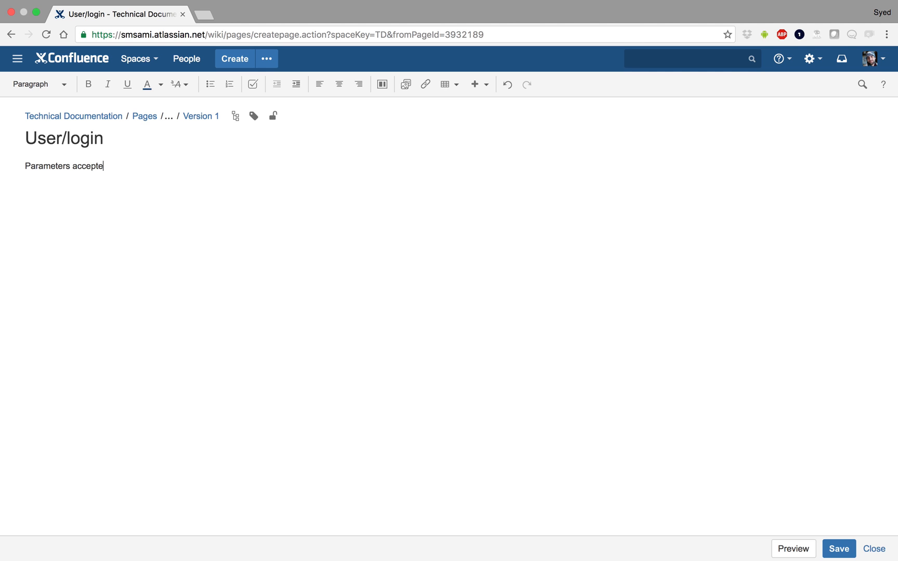
text(ON : {})
text({)
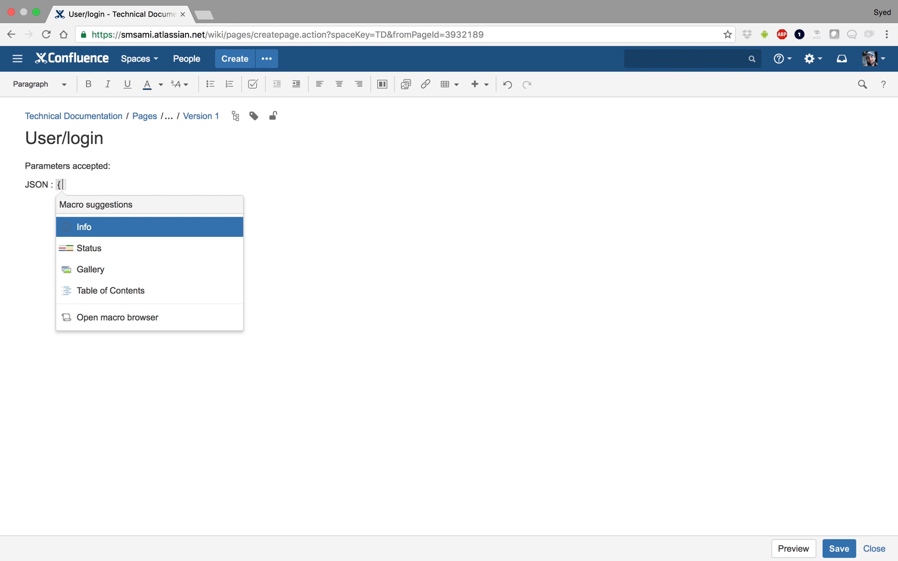
text(})
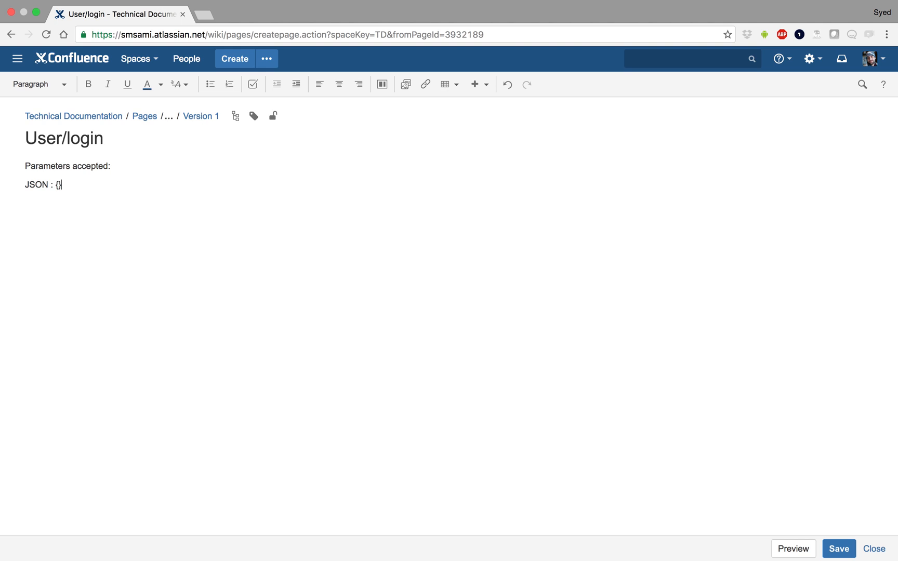
key(Return)
drag(66, 236, 1, 171)
text(GET Parameters:)
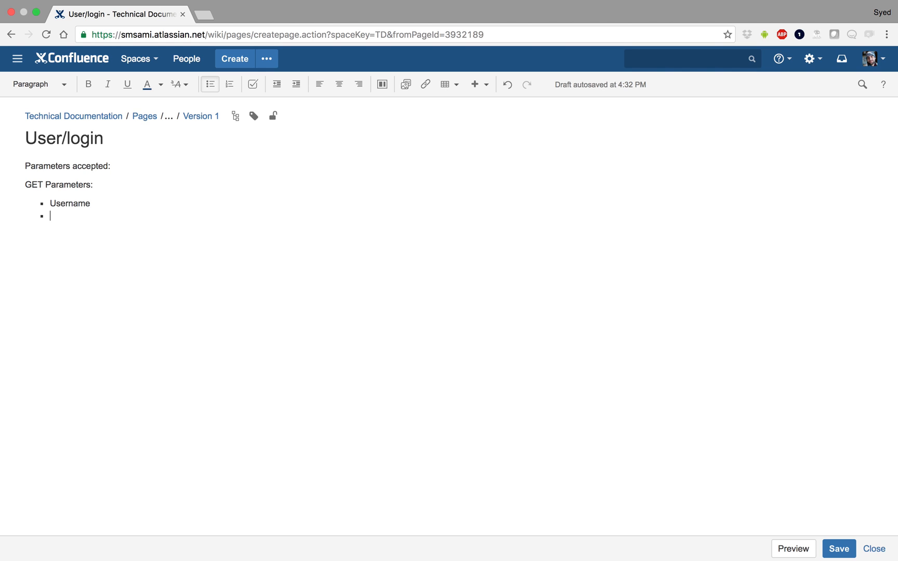
key(Return)
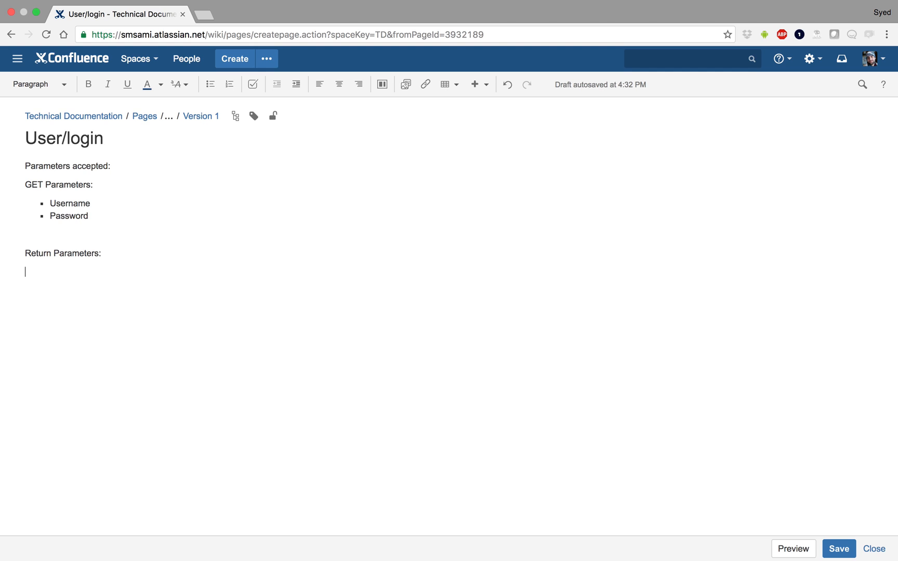
- Add the line JSON {Error: ""} under Return Parameters and save the User/login page
text({)
key(BackSpace)
text(JSAN {)
key(Return)
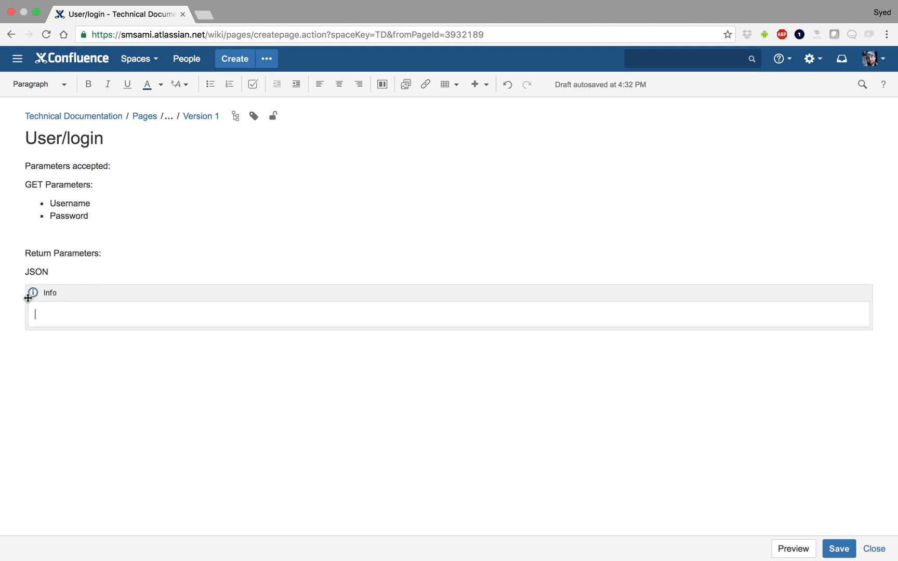
click(32, 293)
click(81, 358)
click(83, 278)
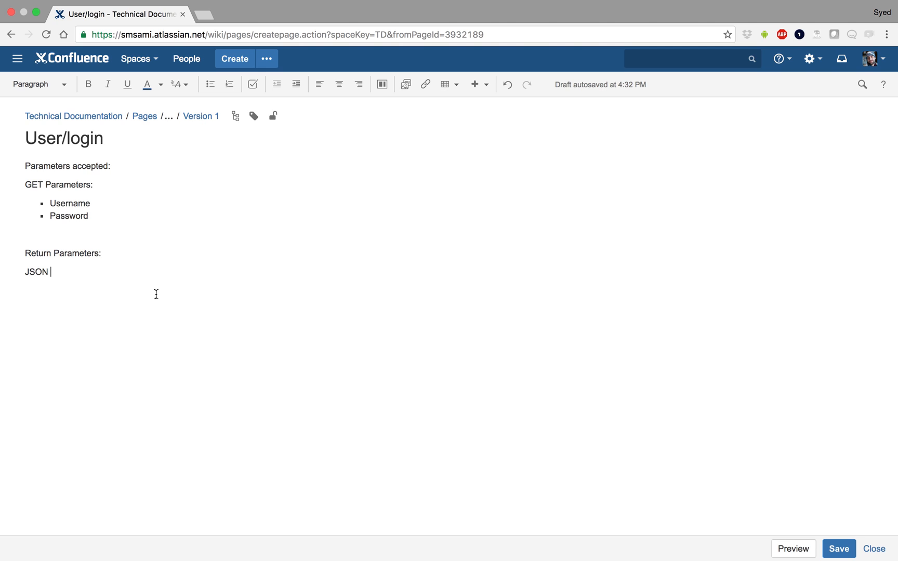
text({Error: ")
text(})
click(838, 548)
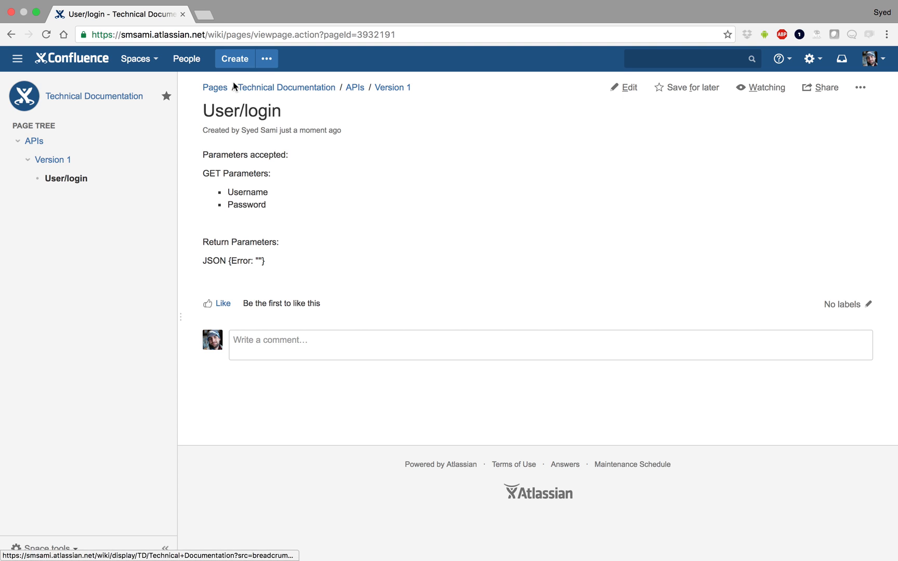
- Open the APIs page, insert a Children Display macro after its description, and save it
click(354, 88)
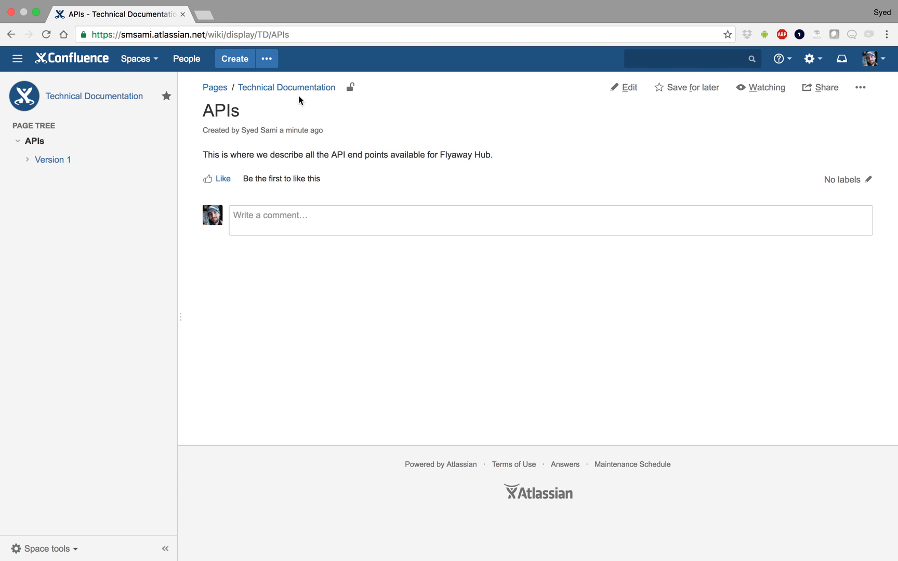
click(630, 88)
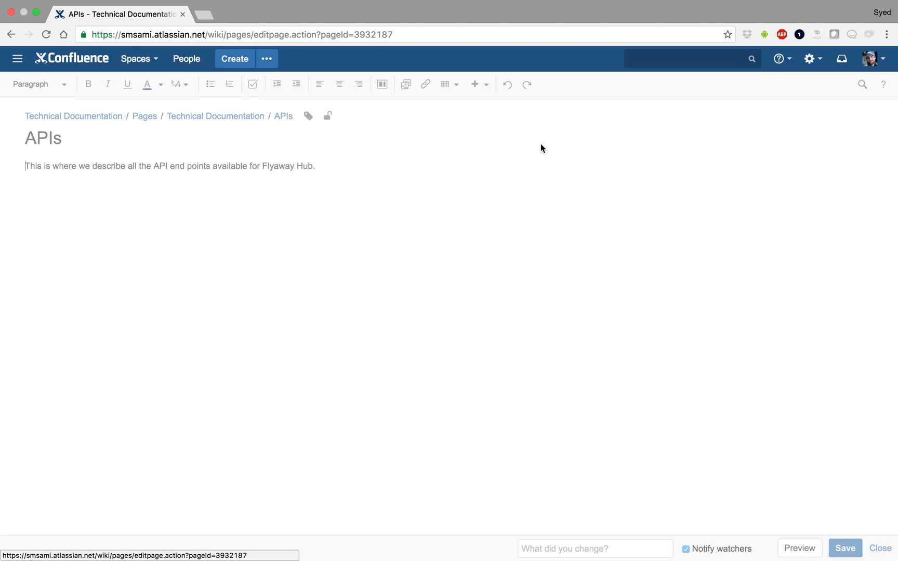
click(478, 84)
key(Return)
text(child)
click(438, 211)
click(649, 452)
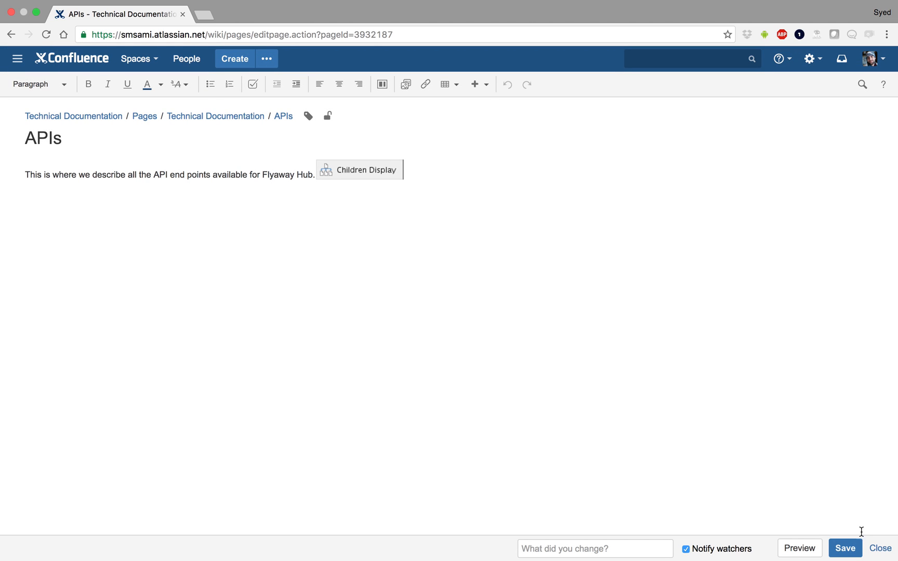
click(845, 548)
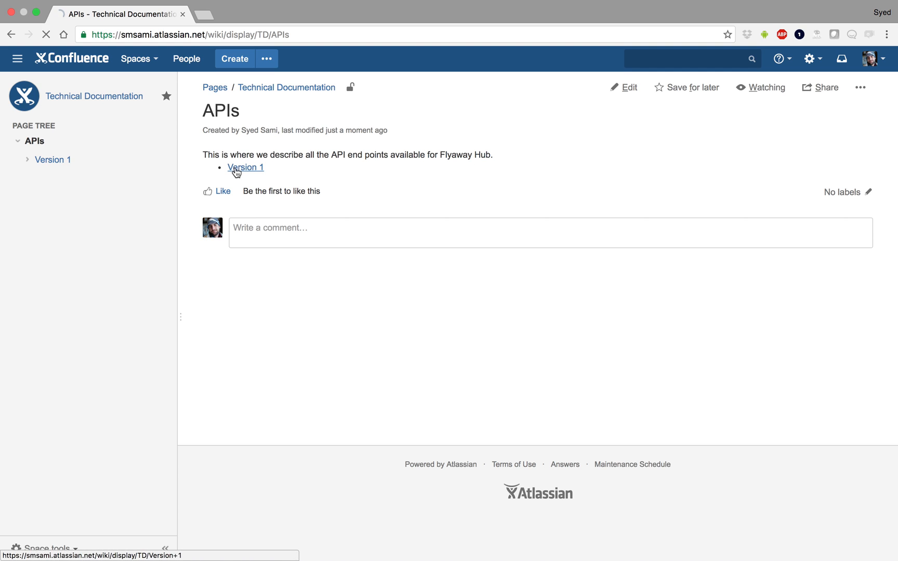
- Open the Version 1 page, insert a Children Display macro into it, and save it
click(235, 171)
click(624, 87)
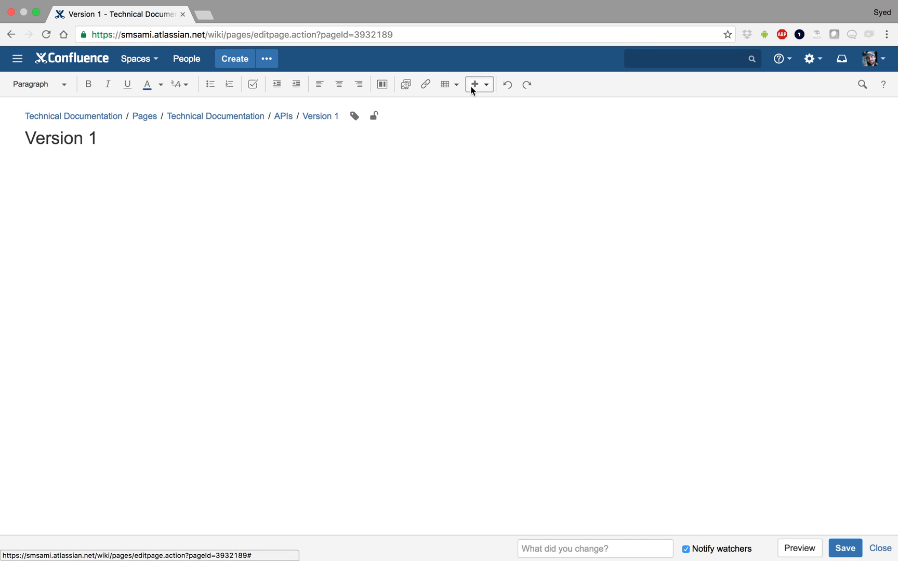
click(474, 85)
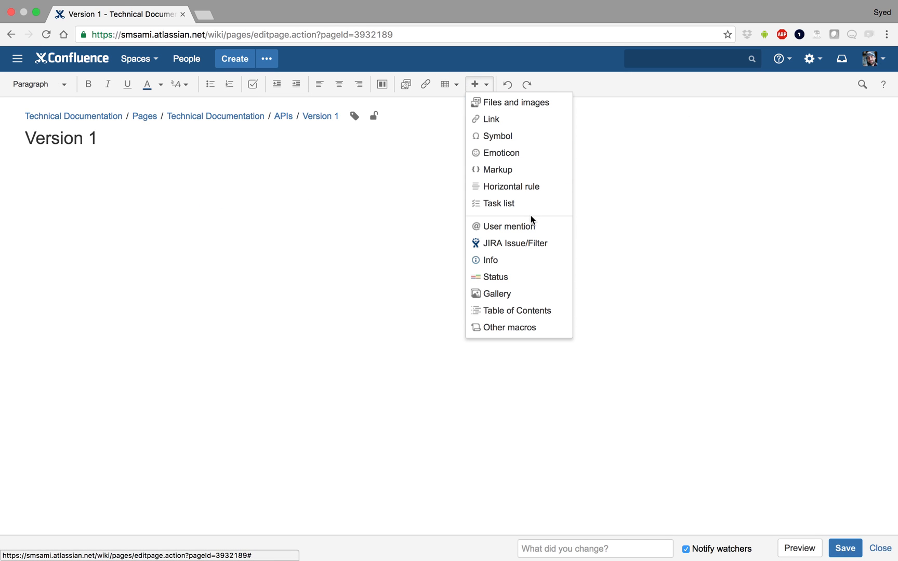
click(510, 332)
text(chil)
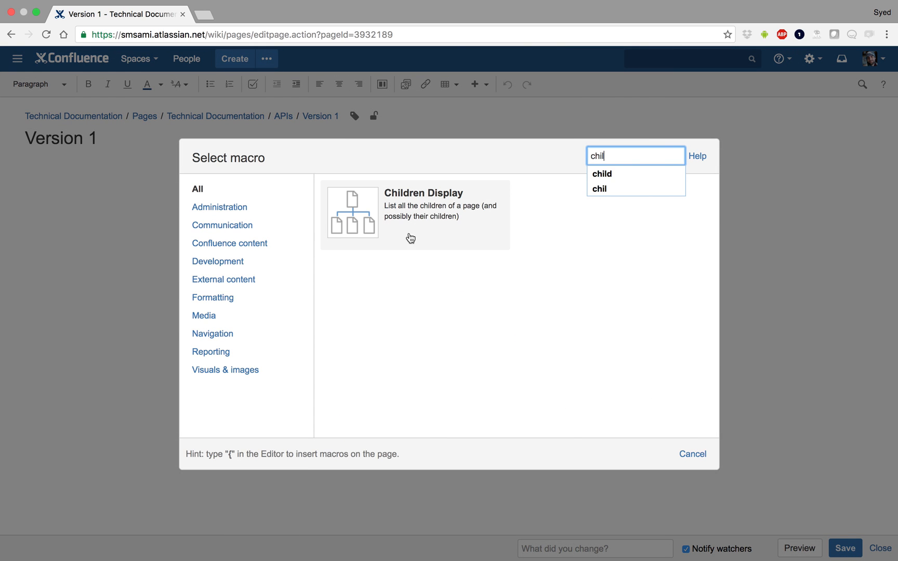
click(345, 226)
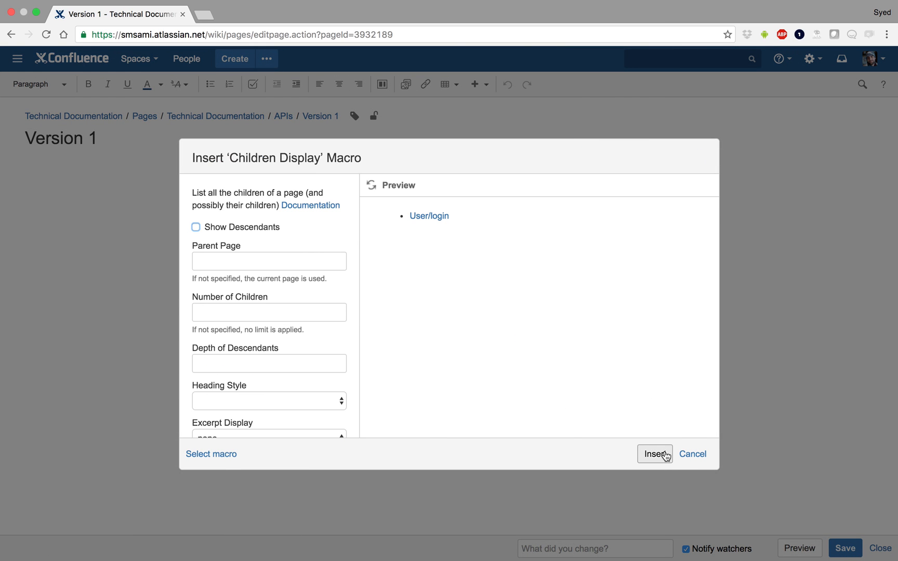
click(655, 453)
click(844, 548)
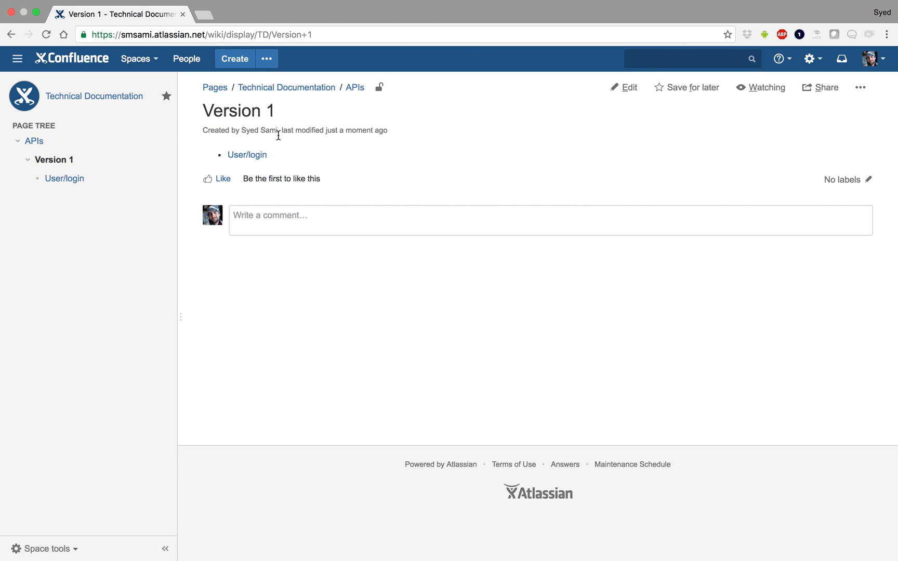
- Browse the User/login and APIs pages through the page tree
click(246, 155)
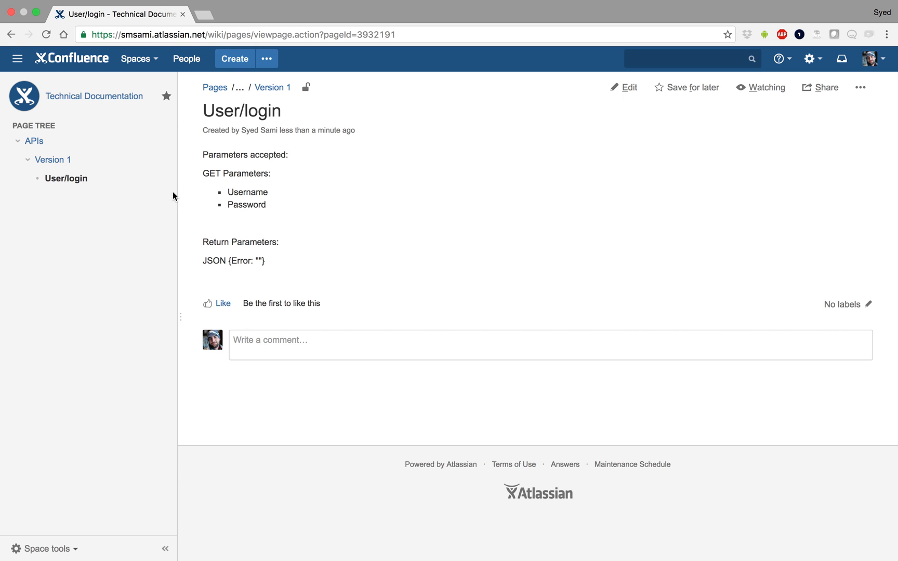
click(34, 140)
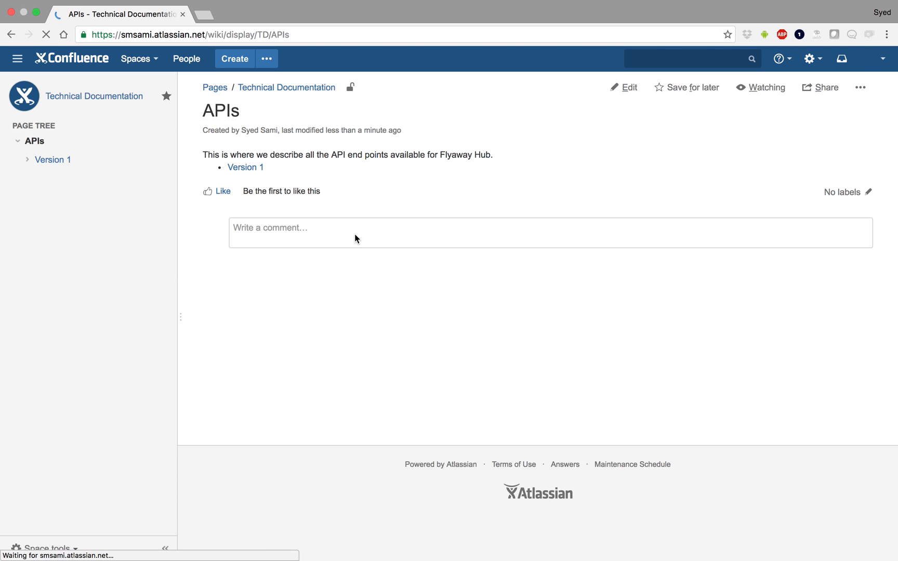